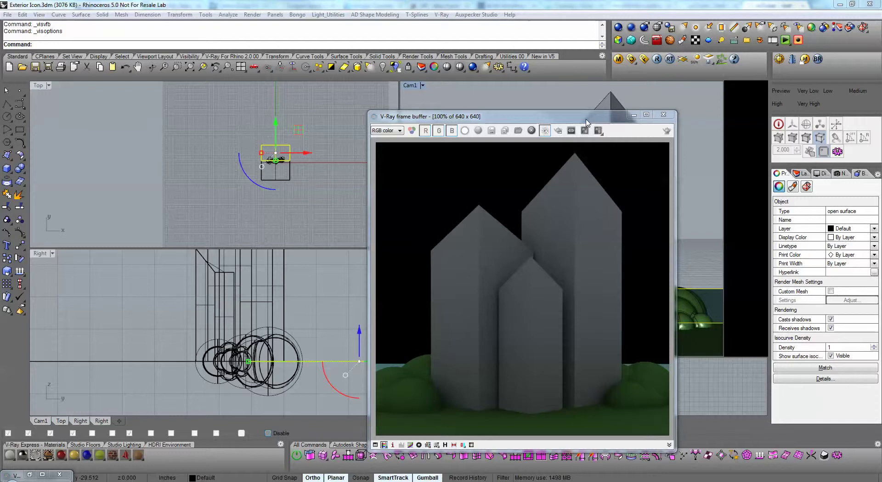
- Compare the earlier dark V-Ray render with Cam1, then close it
{"action": "left_click_drag", "start_coordinate": [508, 118], "coordinate": [240, 91]}
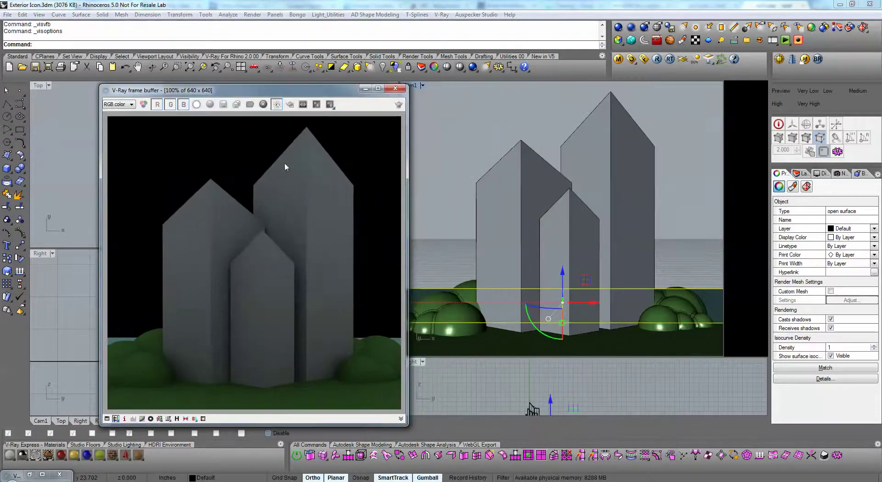
{"action": "left_click", "coordinate": [395, 88]}
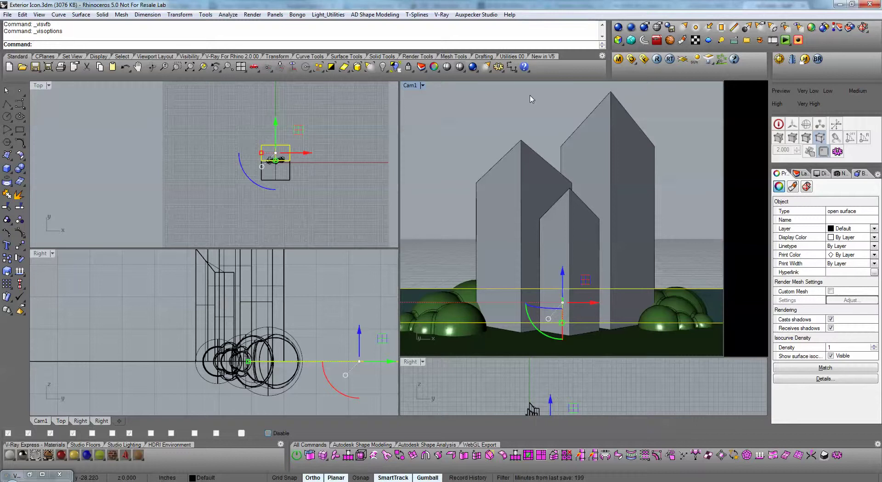
- Add a sun light with manual angles, lowering its altitude to 34.6°
{"action": "left_click", "coordinate": [696, 62]}
{"action": "left_click", "coordinate": [695, 62]}
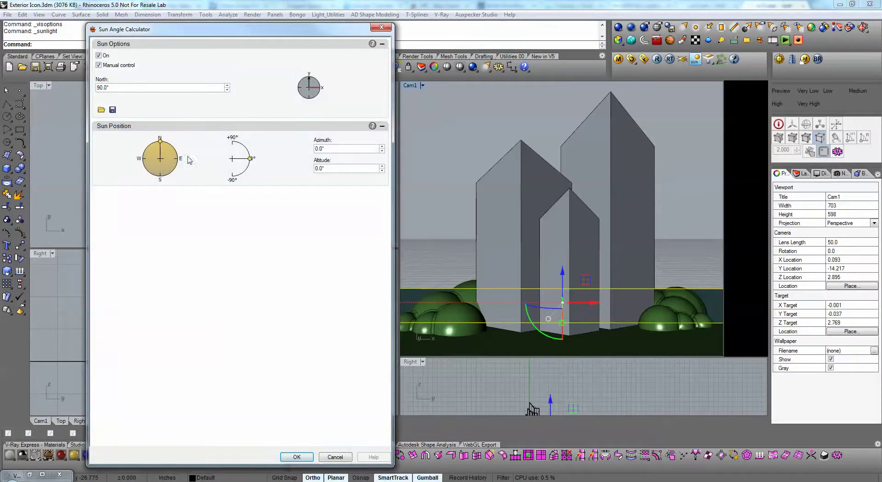
{"action": "left_click", "coordinate": [98, 65]}
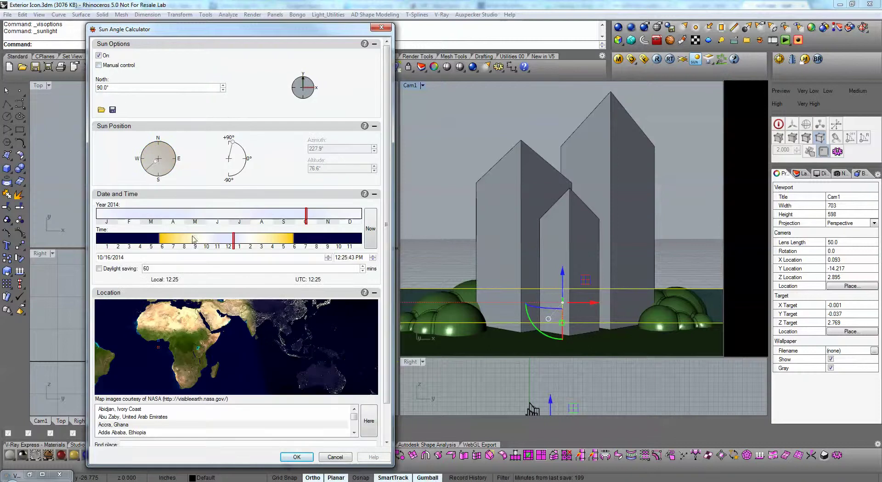
{"action": "scroll", "coordinate": [340, 231], "scroll_direction": "down", "scroll_amount": 2}
{"action": "scroll", "coordinate": [340, 231], "scroll_direction": "up", "scroll_amount": 2}
{"action": "left_click", "coordinate": [98, 65]}
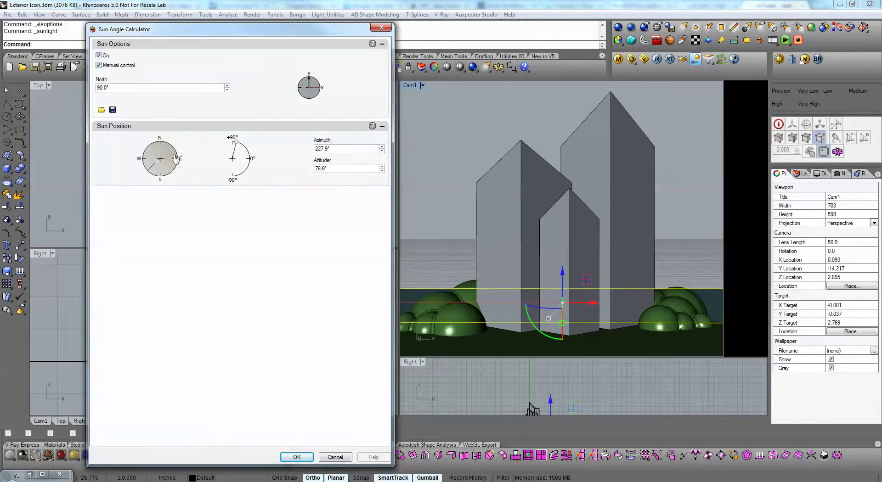
{"action": "left_click_drag", "start_coordinate": [236, 144], "coordinate": [247, 149]}
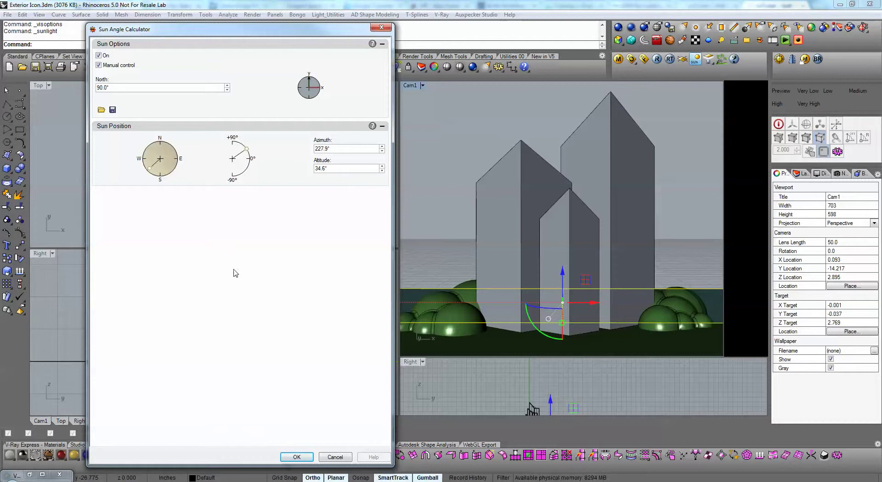
{"action": "left_click", "coordinate": [296, 457]}
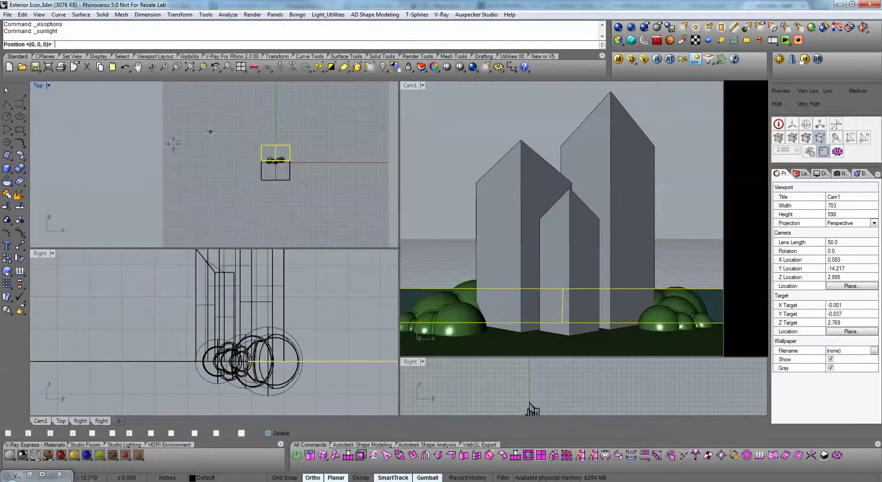
- Place the sun light in the Top view and select it
{"action": "left_click", "coordinate": [198, 205]}
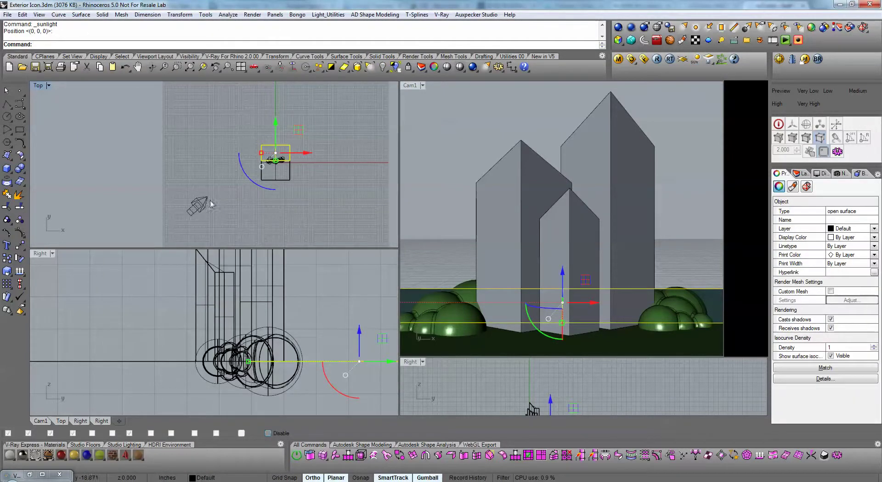
{"action": "left_click", "coordinate": [198, 205]}
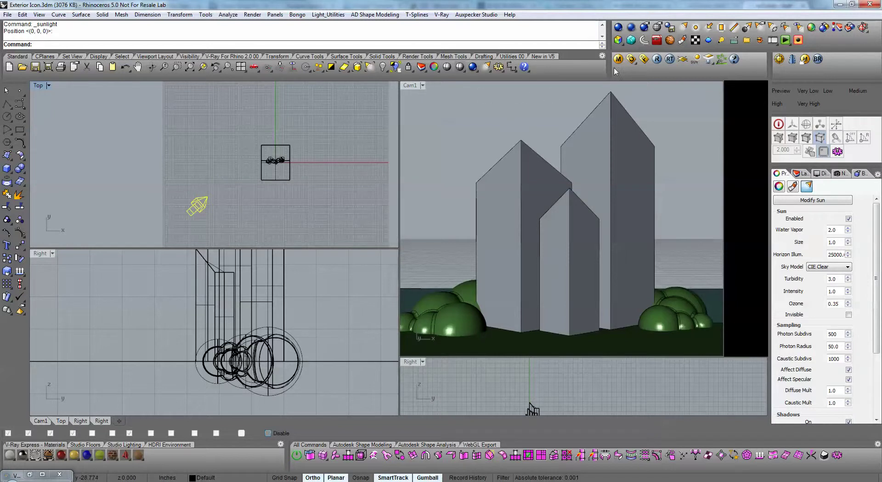
{"action": "left_click", "coordinate": [630, 61]}
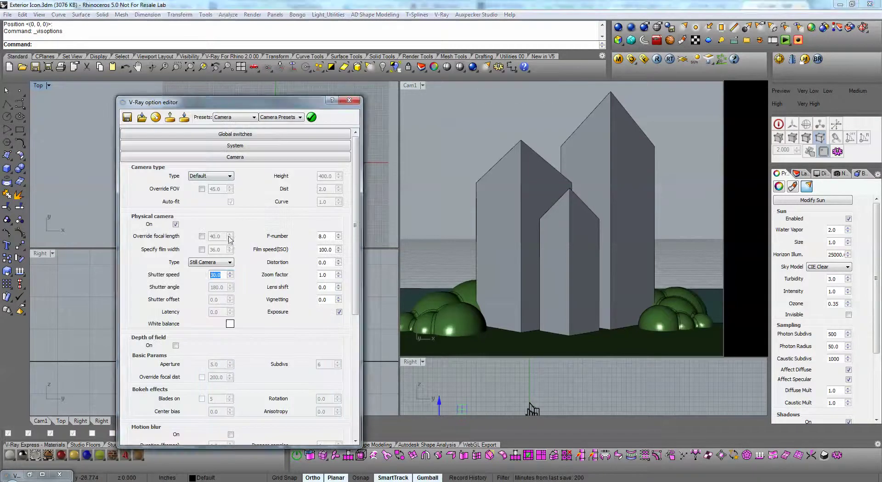
- Give the GI skylight a TexSky texture linked to Sun 1
{"action": "left_click", "coordinate": [213, 159]}
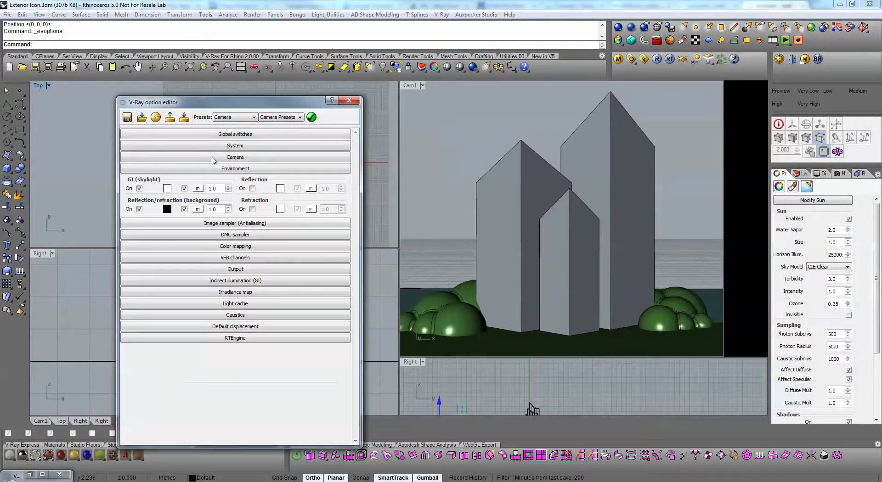
{"action": "left_click", "coordinate": [198, 189]}
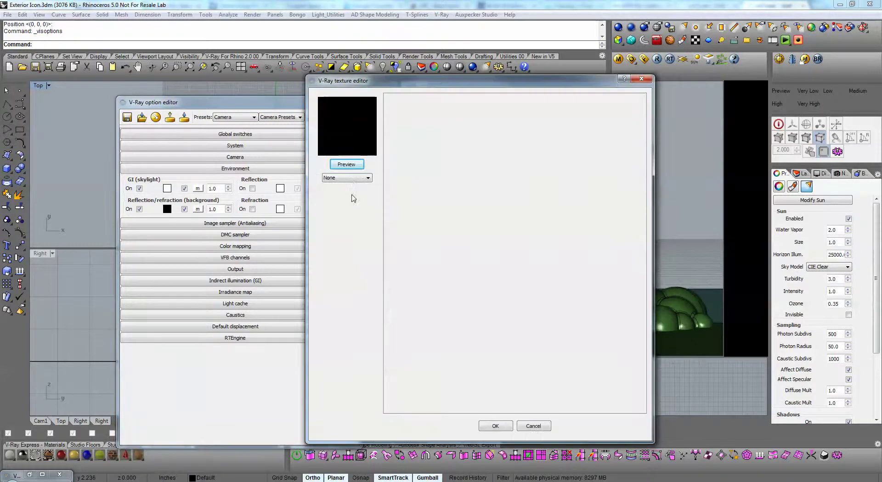
{"action": "left_click", "coordinate": [349, 178]}
{"action": "scroll", "coordinate": [337, 221], "scroll_direction": "down", "scroll_amount": 5}
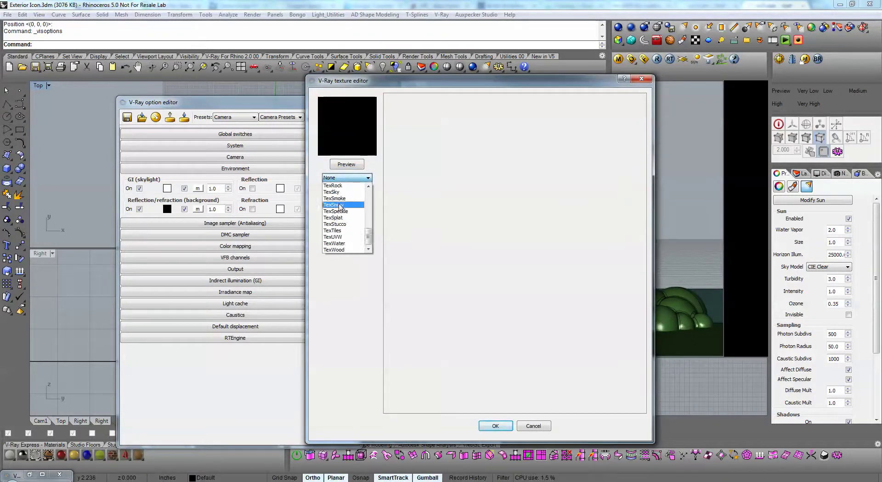
{"action": "left_click", "coordinate": [332, 192]}
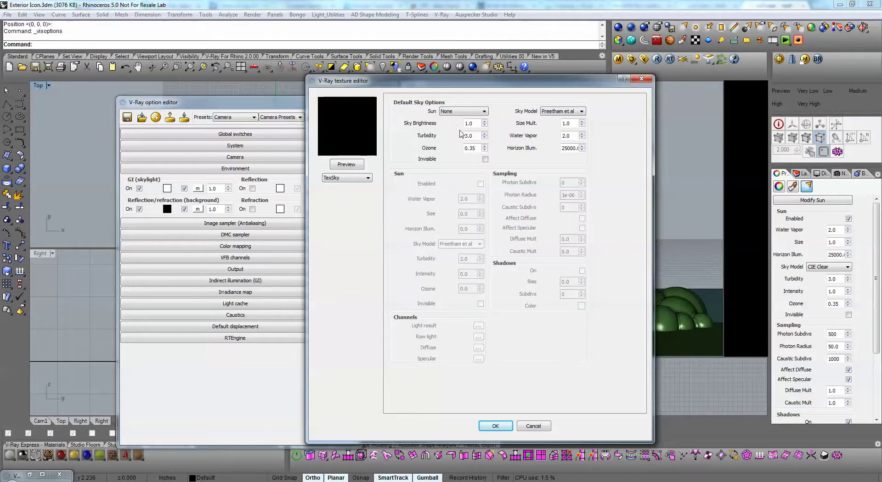
{"action": "left_click", "coordinate": [470, 112]}
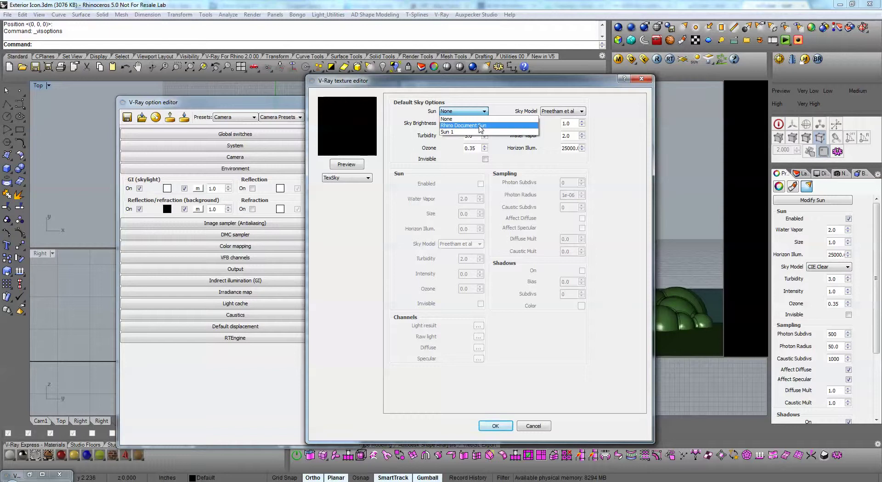
{"action": "left_click", "coordinate": [452, 133]}
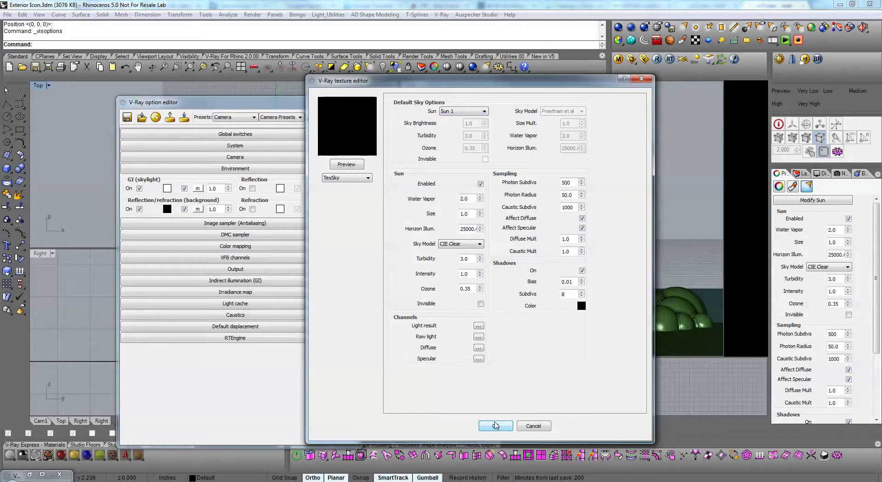
{"action": "left_click", "coordinate": [495, 425]}
- Give the background environment a TexSky linked to Sun 1 as well, then render
{"action": "left_click", "coordinate": [198, 210]}
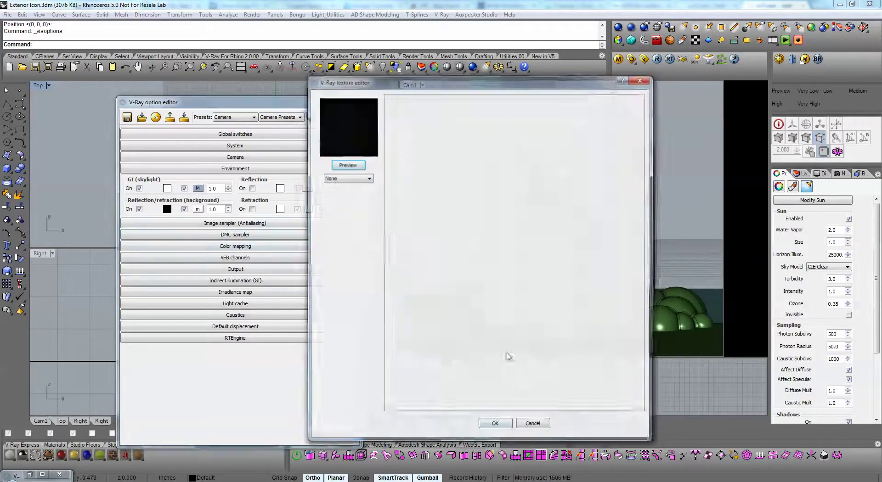
{"action": "left_click", "coordinate": [346, 177]}
{"action": "scroll", "coordinate": [346, 220], "scroll_direction": "down", "scroll_amount": 5}
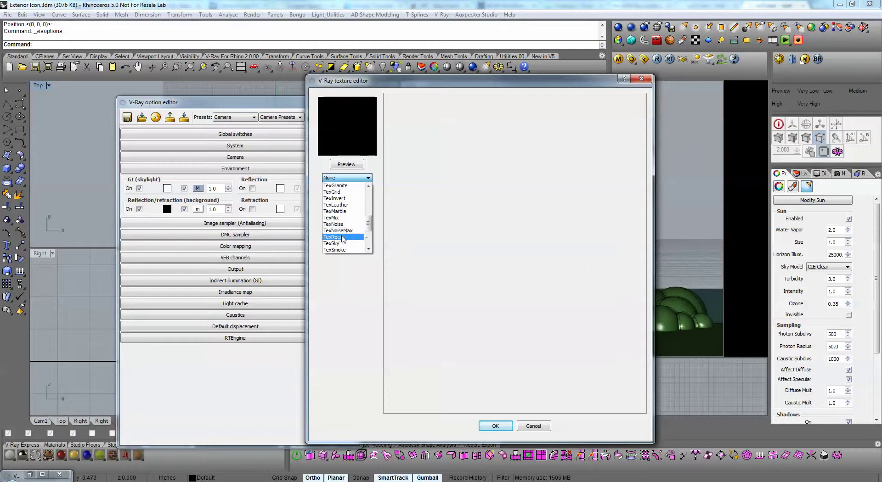
{"action": "left_click", "coordinate": [343, 244]}
{"action": "left_click", "coordinate": [473, 111]}
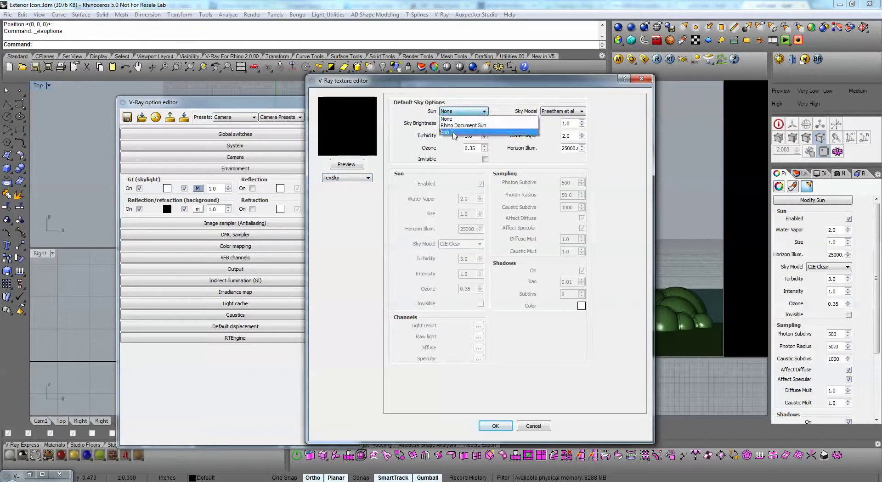
{"action": "left_click", "coordinate": [453, 132]}
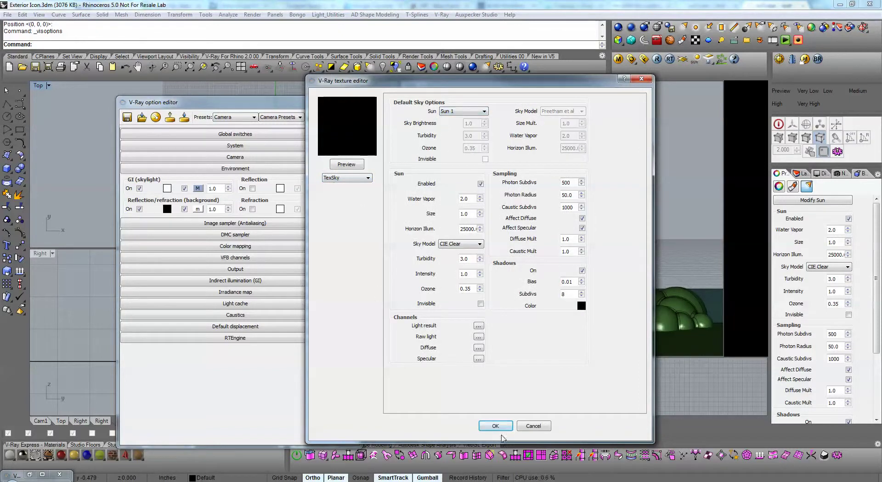
{"action": "left_click", "coordinate": [497, 425]}
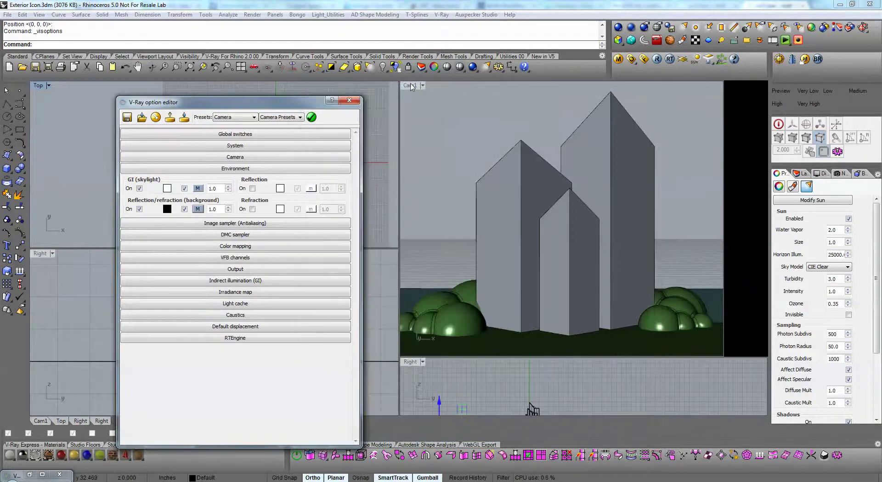
{"action": "left_click", "coordinate": [657, 59]}
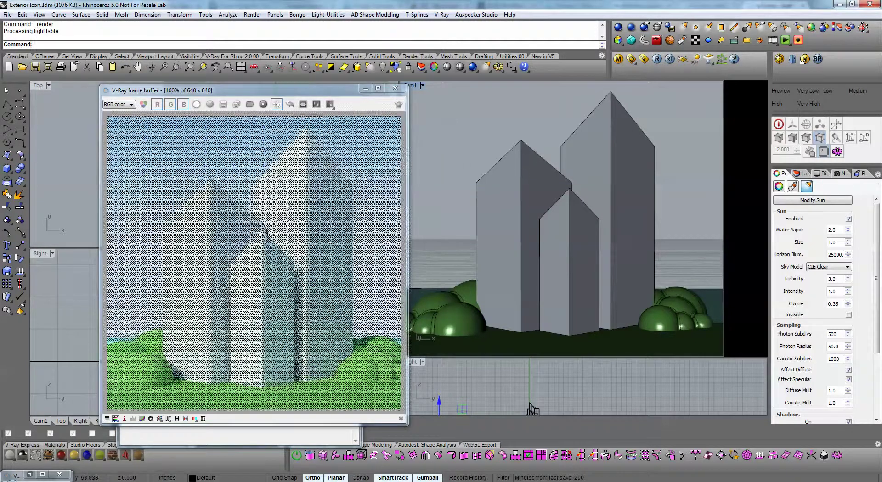
- Let the 640×640 Cam1 render finish with the frame buffer moved aside
{"action": "left_click_drag", "start_coordinate": [317, 94], "coordinate": [609, 107]}
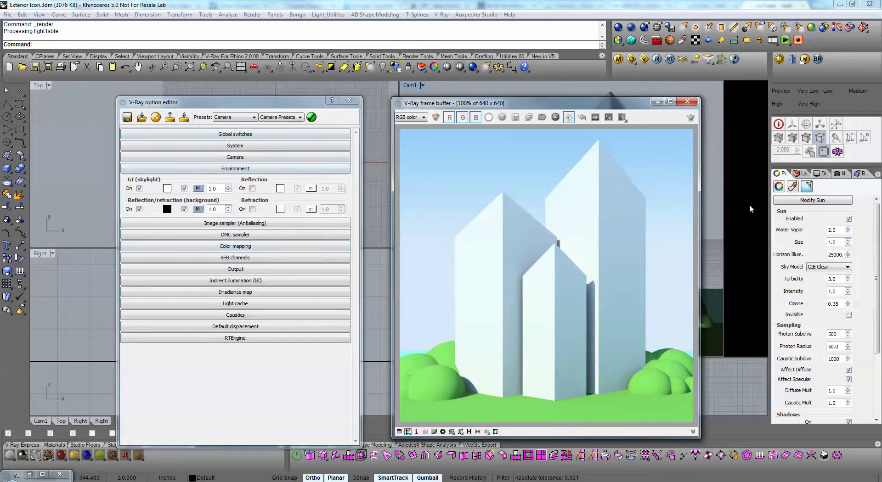
{"action": "left_click", "coordinate": [109, 46]}
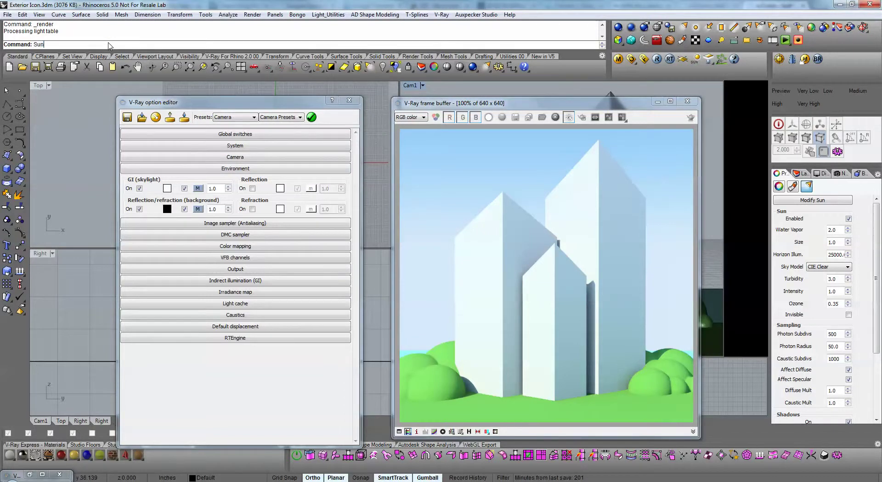
- Run the Sun command and dock the Sun panel at the end of the side panels
{"action": "type", "text": "Sun"}
{"action": "key", "text": "Return"}
{"action": "left_click_drag", "start_coordinate": [270, 137], "coordinate": [323, 111]}
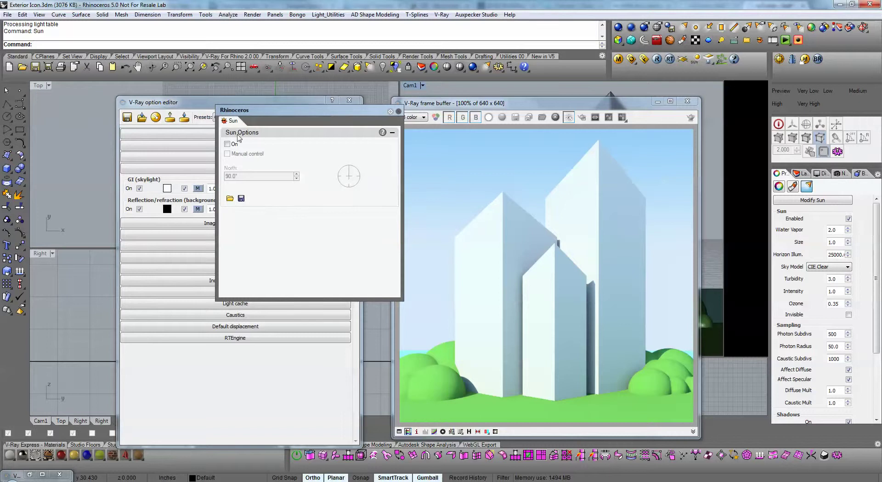
{"action": "left_click", "coordinate": [790, 162]}
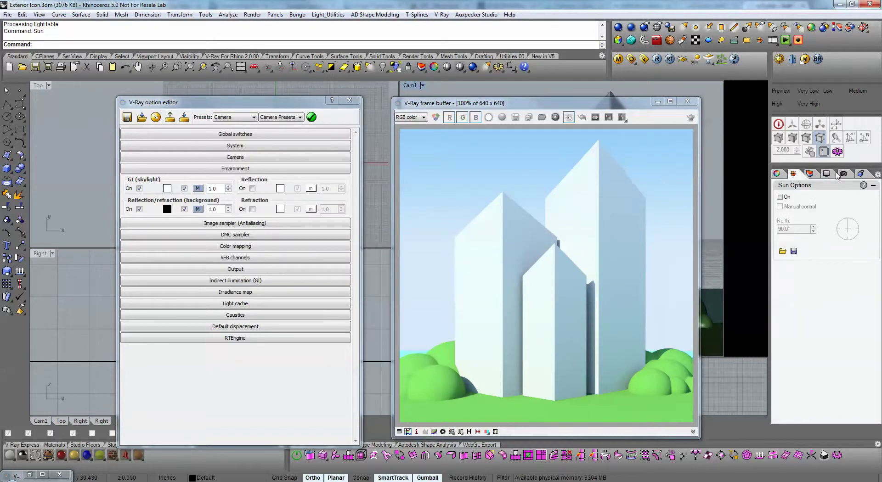
{"action": "left_click_drag", "start_coordinate": [793, 174], "coordinate": [859, 181]}
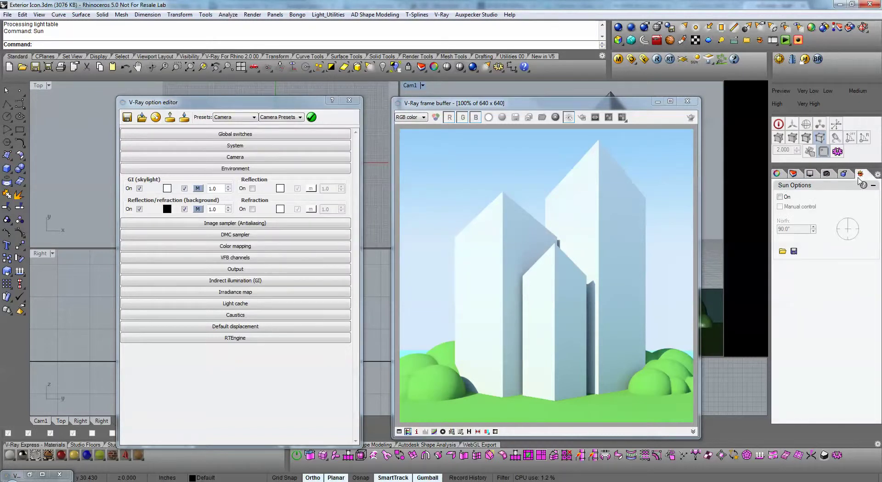
- Turn the document sun on manually at azimuth 342.1° and altitude 24.8°, then render
{"action": "left_click", "coordinate": [779, 197]}
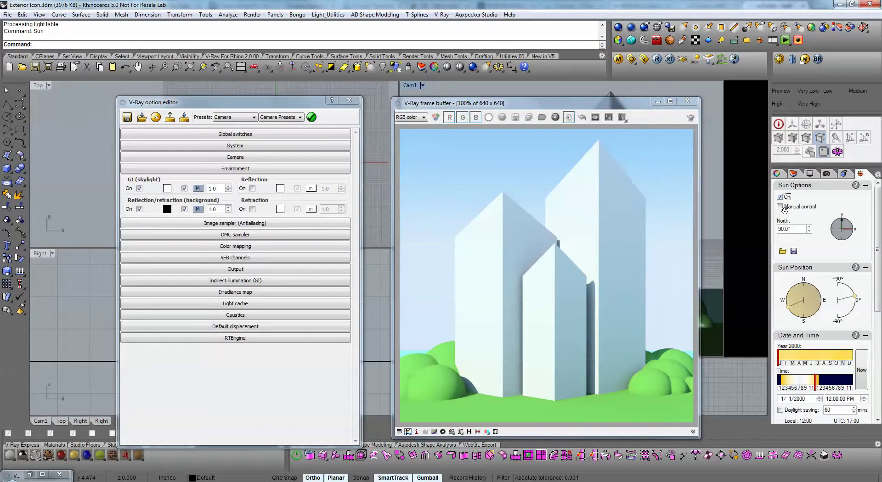
{"action": "left_click", "coordinate": [781, 206]}
{"action": "left_click", "coordinate": [788, 209]}
{"action": "left_click", "coordinate": [780, 207]}
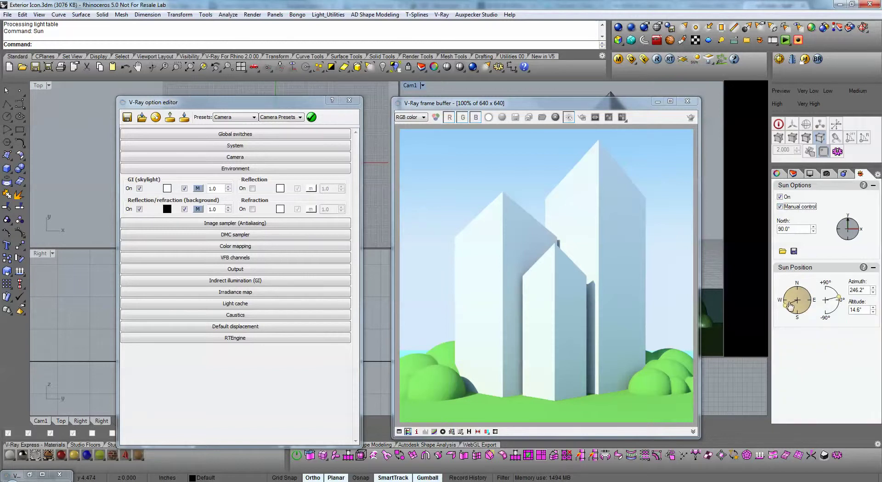
{"action": "left_click_drag", "start_coordinate": [788, 307], "coordinate": [837, 294]}
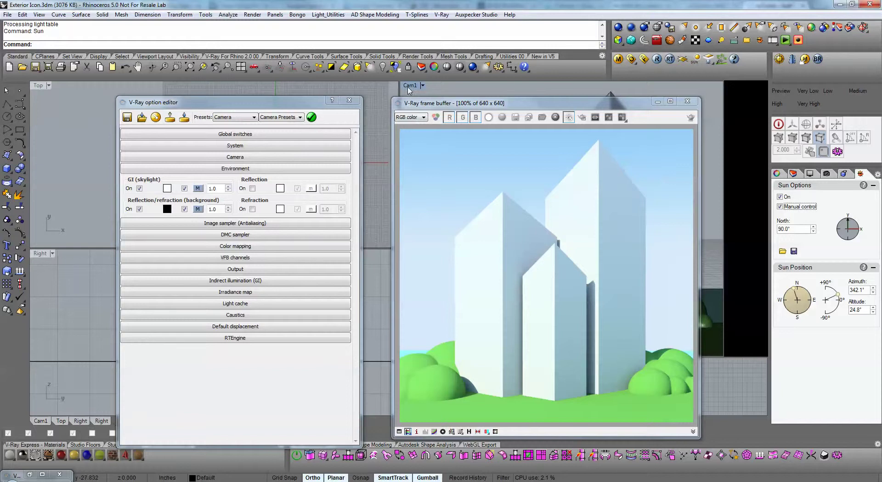
{"action": "left_click", "coordinate": [657, 60]}
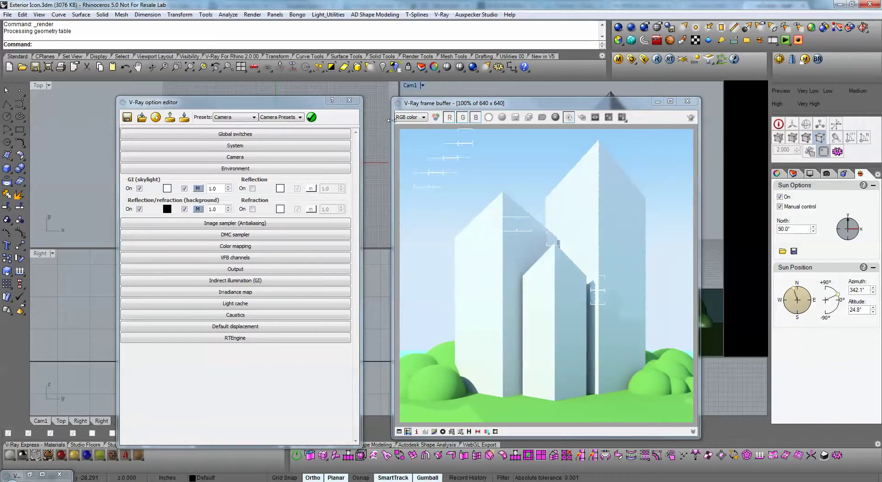
- Switch the TexSky's sun from Sun 1 to Rhino Document Sun and close the V-Ray options
{"action": "left_click", "coordinate": [349, 100]}
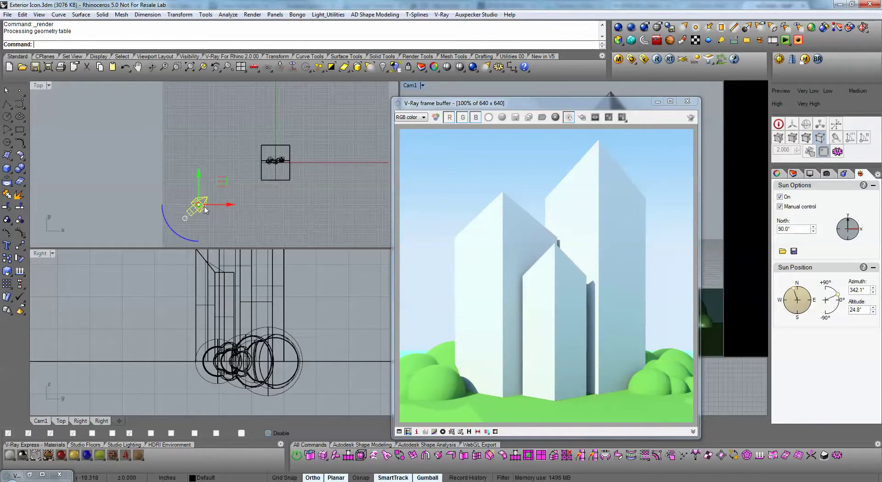
{"action": "left_click", "coordinate": [631, 59]}
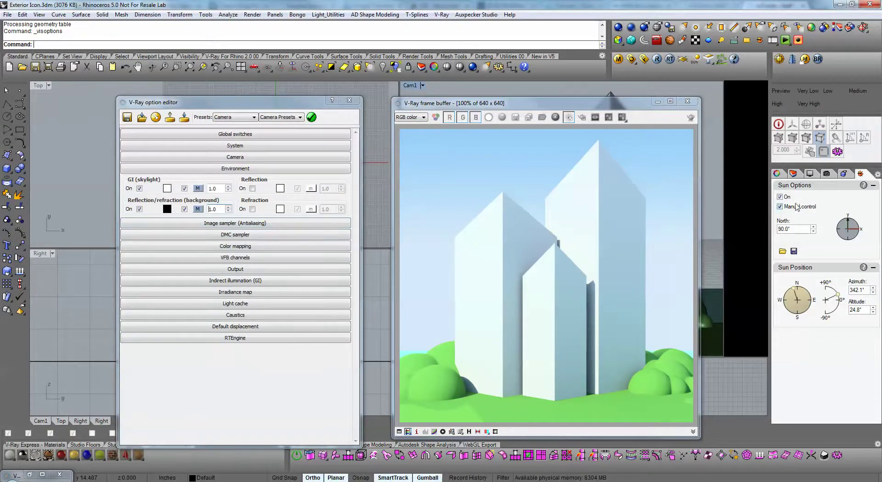
{"action": "left_click", "coordinate": [198, 188]}
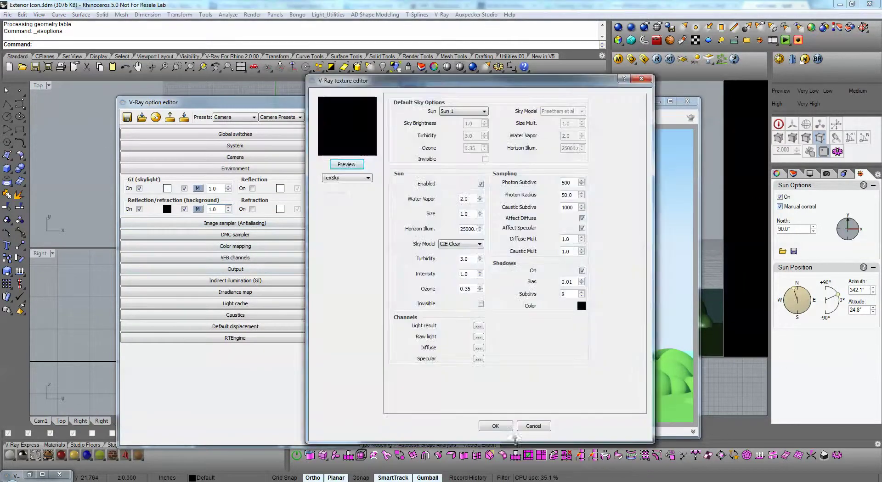
{"action": "left_click", "coordinate": [472, 113]}
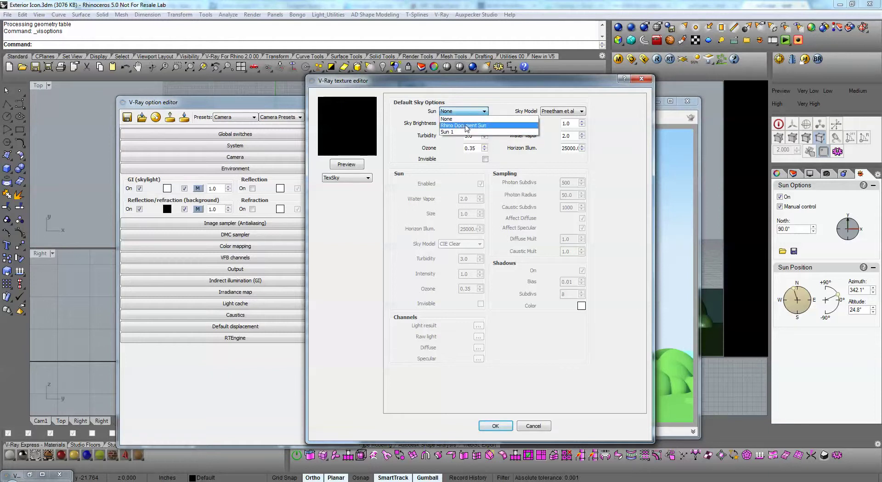
{"action": "left_click", "coordinate": [466, 125]}
{"action": "left_click", "coordinate": [493, 426]}
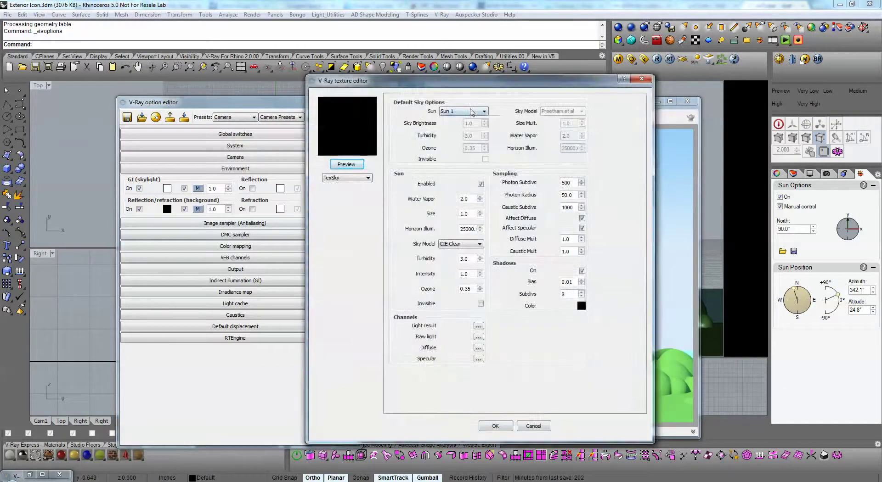
{"action": "left_click", "coordinate": [472, 112]}
{"action": "left_click", "coordinate": [446, 119]}
{"action": "left_click", "coordinate": [464, 112]}
{"action": "left_click", "coordinate": [461, 127]}
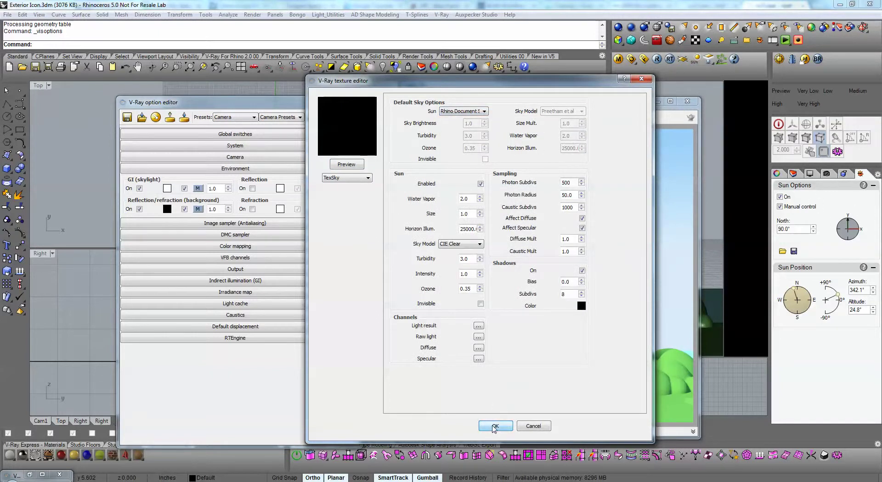
{"action": "left_click", "coordinate": [494, 426]}
{"action": "left_click", "coordinate": [348, 102]}
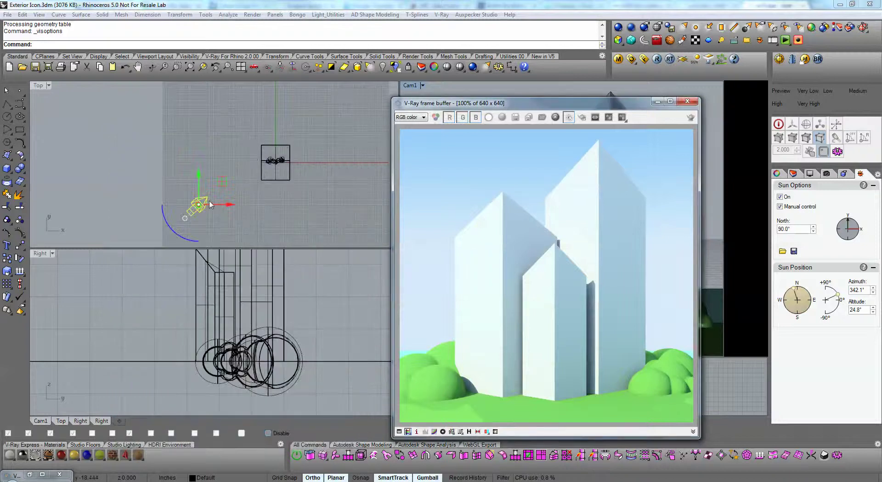
- Untick Sun Enabled in Sun 1's V-Ray light properties and render the Cam1 view again
{"action": "left_click", "coordinate": [193, 203]}
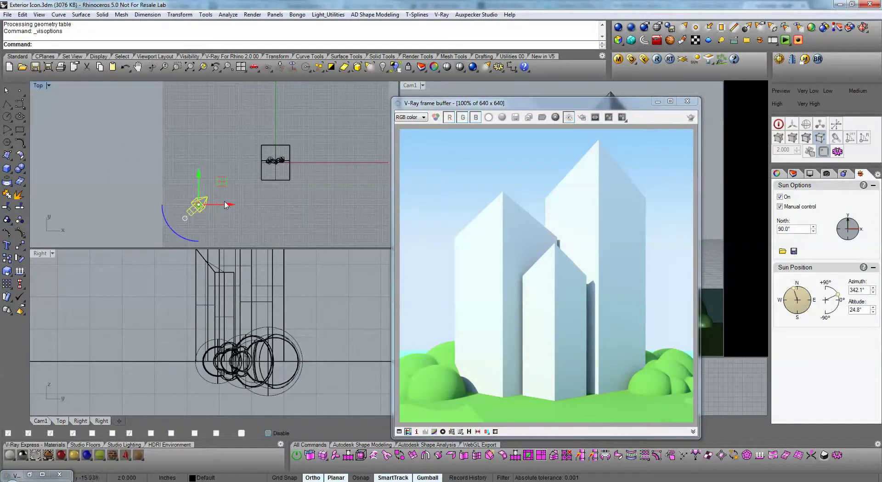
{"action": "left_click", "coordinate": [776, 173]}
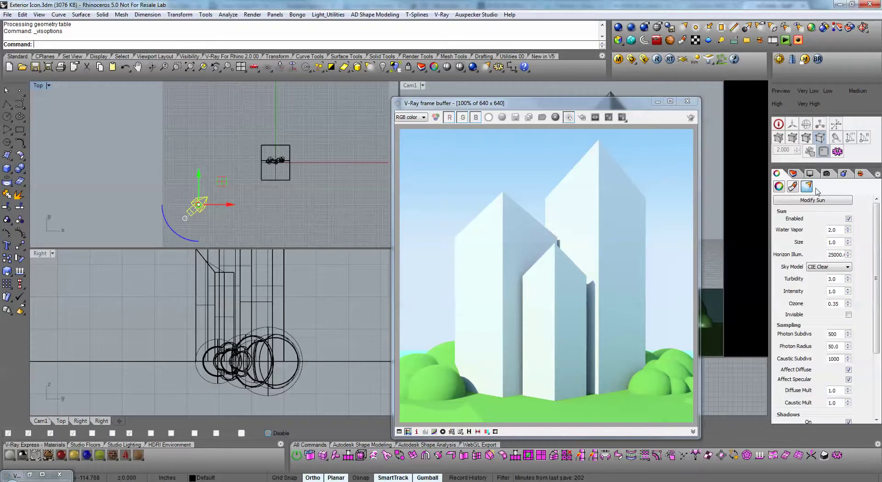
{"action": "left_click", "coordinate": [848, 219]}
{"action": "left_click", "coordinate": [406, 87]}
{"action": "left_click", "coordinate": [657, 58]}
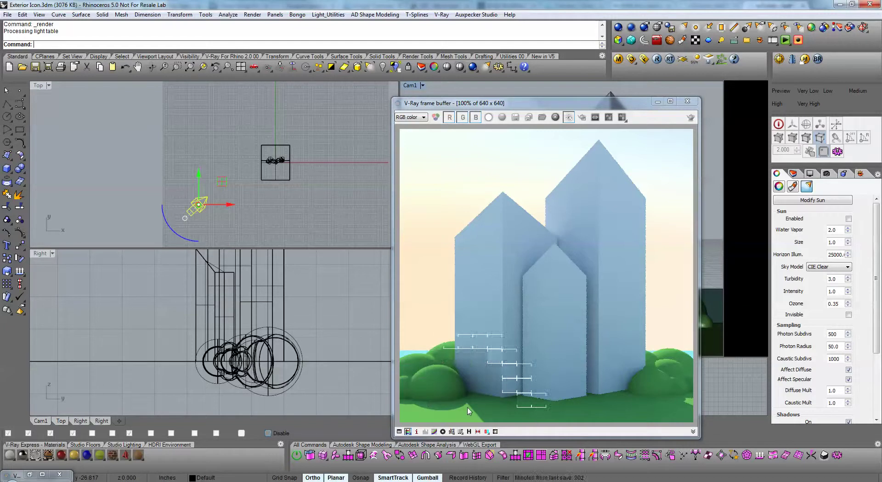
- Review the sun's position and light properties, then reopen V-Ray options from the Cam1 view
{"action": "left_click", "coordinate": [366, 216]}
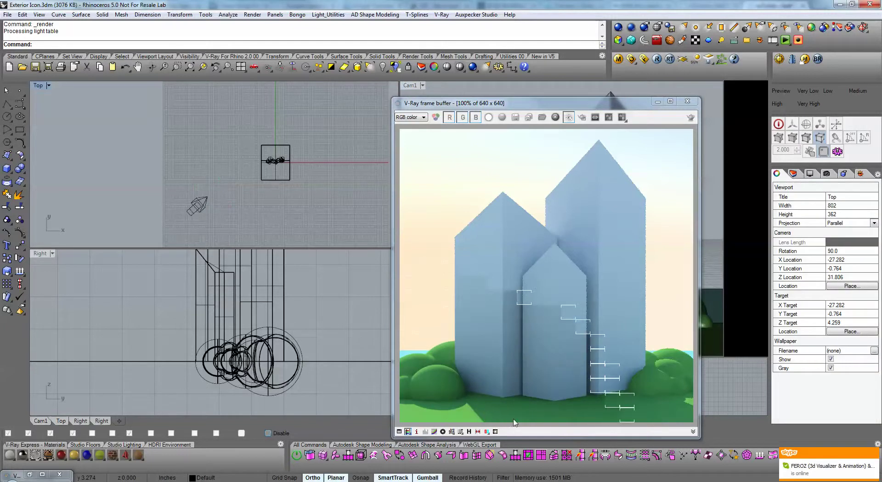
{"action": "left_click", "coordinate": [197, 213]}
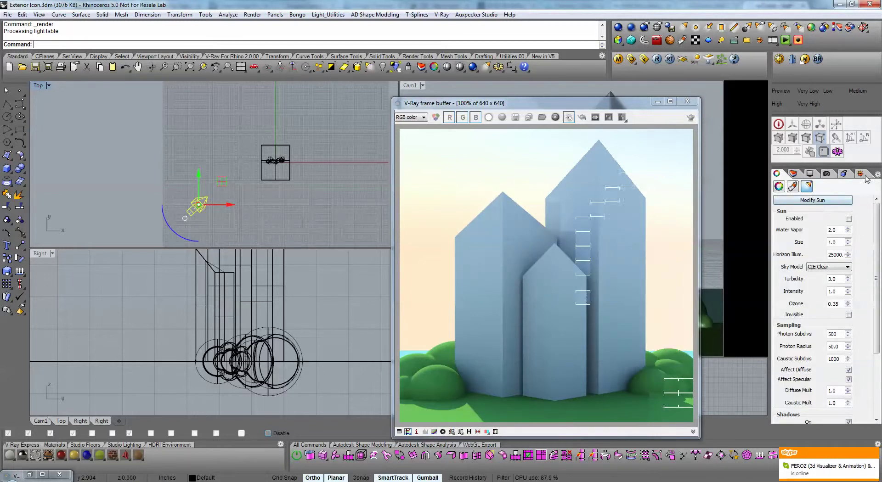
{"action": "left_click", "coordinate": [821, 201]}
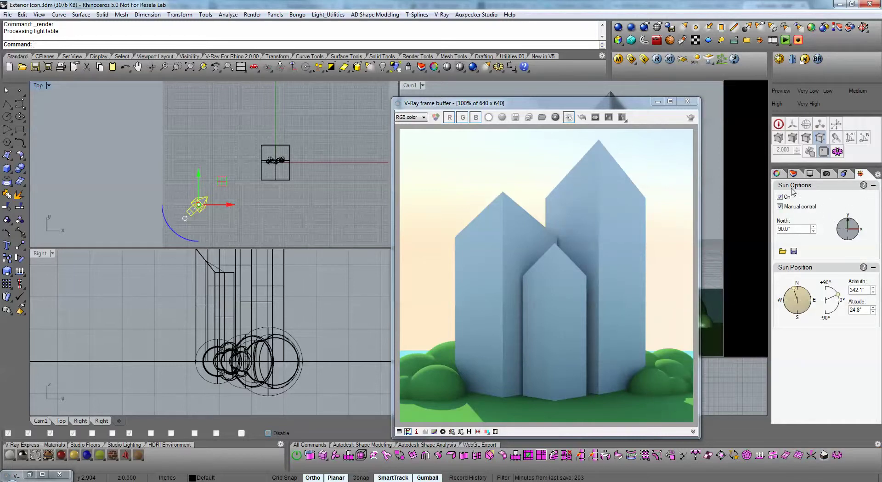
{"action": "left_click", "coordinate": [779, 174]}
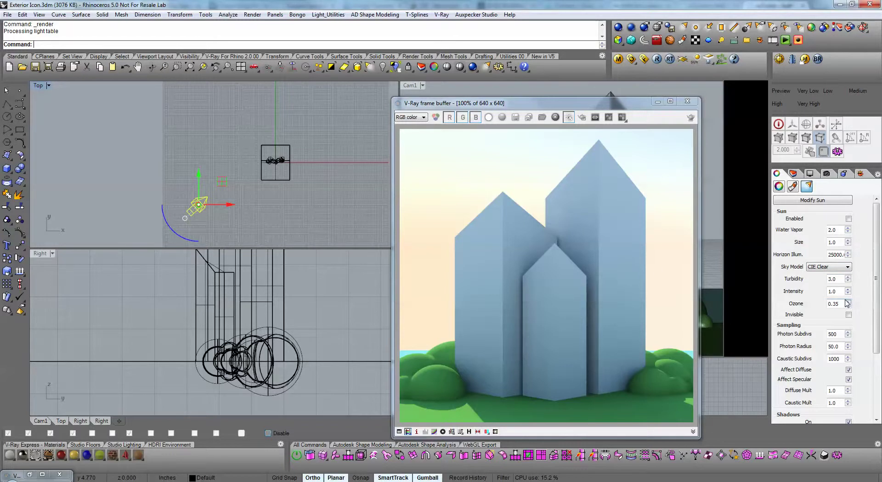
{"action": "left_click", "coordinate": [409, 89]}
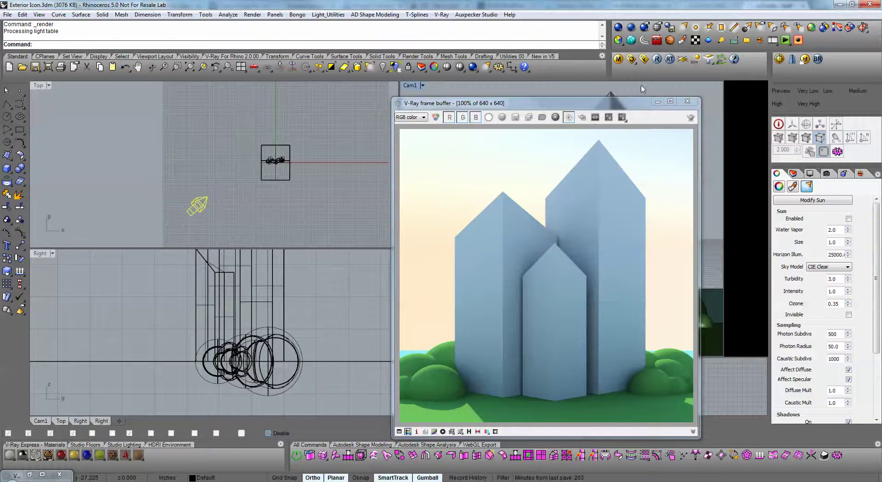
{"action": "left_click", "coordinate": [631, 59]}
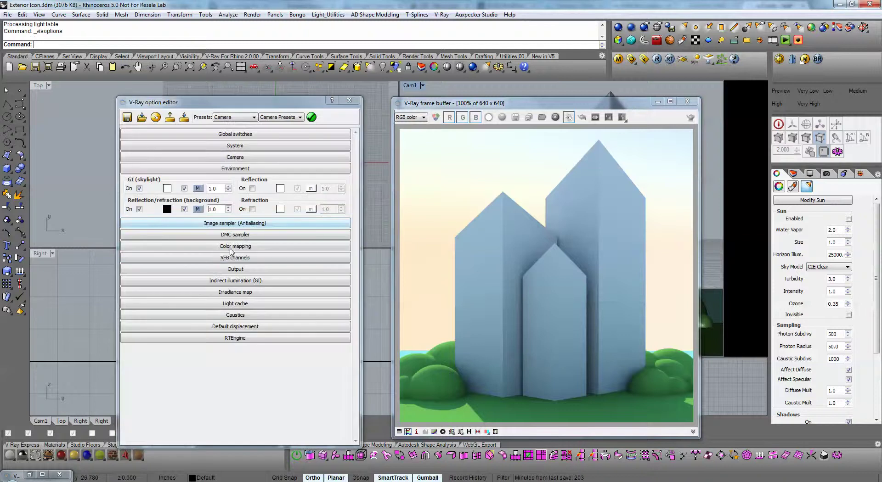
- Set the skylight TexSky sun size to 20, verify it, and render again
{"action": "left_click", "coordinate": [198, 188]}
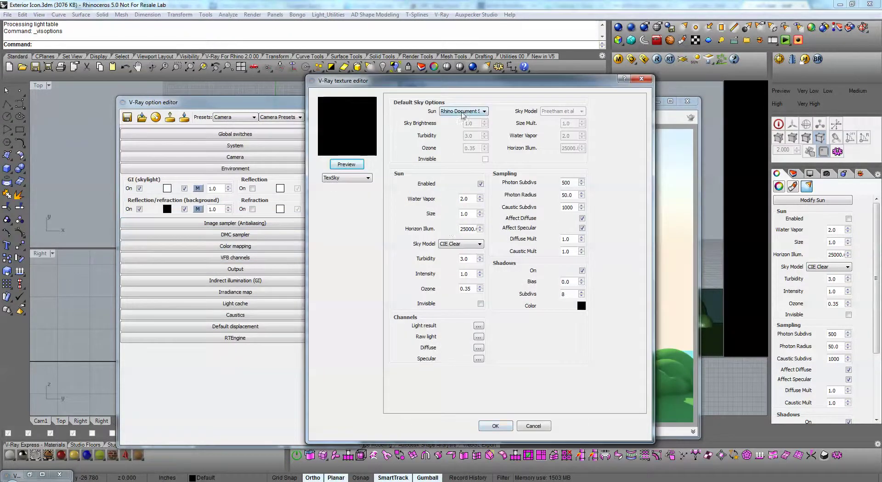
{"action": "double_click", "coordinate": [472, 213]}
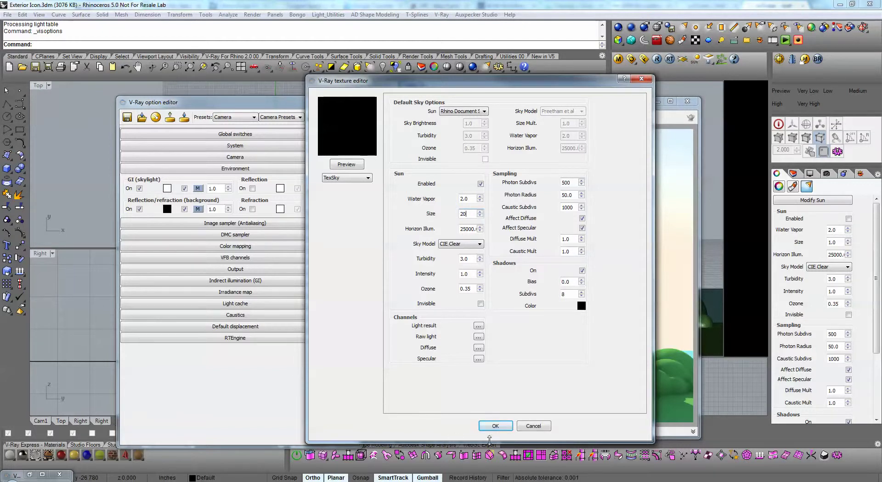
{"action": "left_click", "coordinate": [495, 426]}
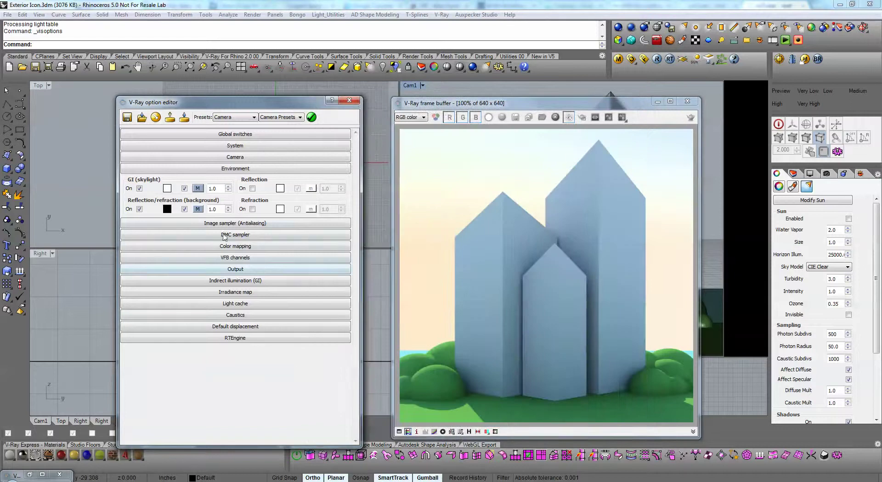
{"action": "left_click", "coordinate": [197, 188]}
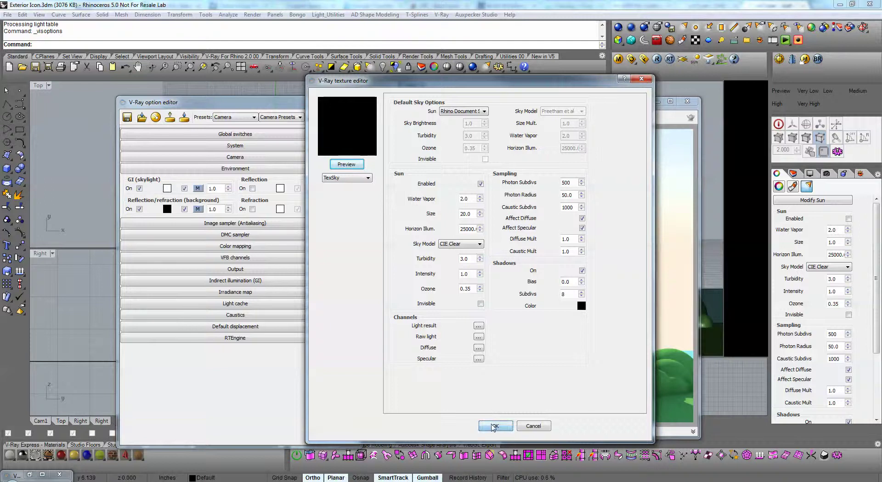
{"action": "left_click", "coordinate": [493, 427]}
{"action": "left_click", "coordinate": [658, 60]}
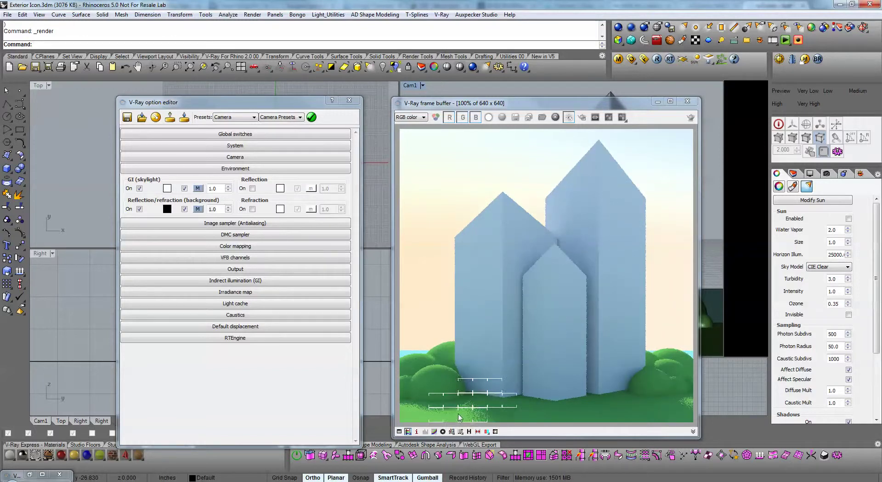
- Inspect the finished render and switch off the Rhino document sun
{"action": "left_click", "coordinate": [473, 419]}
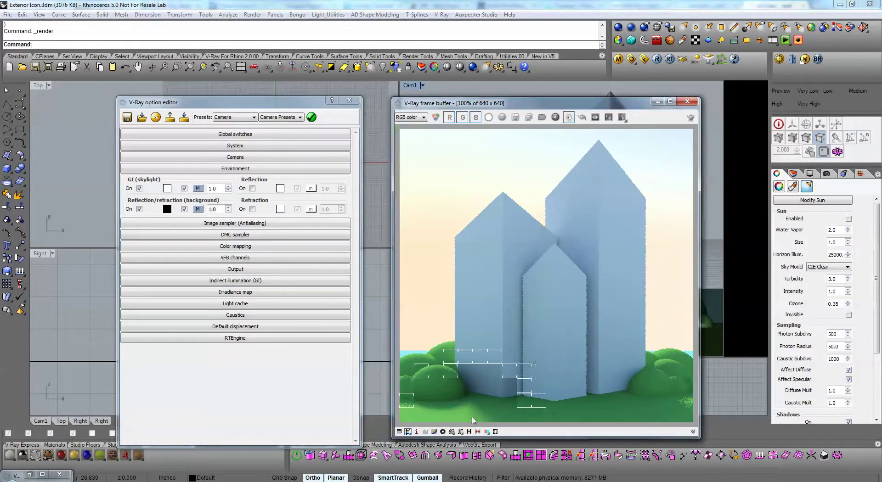
{"action": "scroll", "coordinate": [504, 353], "scroll_direction": "up", "scroll_amount": 3}
{"action": "scroll", "coordinate": [503, 352], "scroll_direction": "down", "scroll_amount": 3}
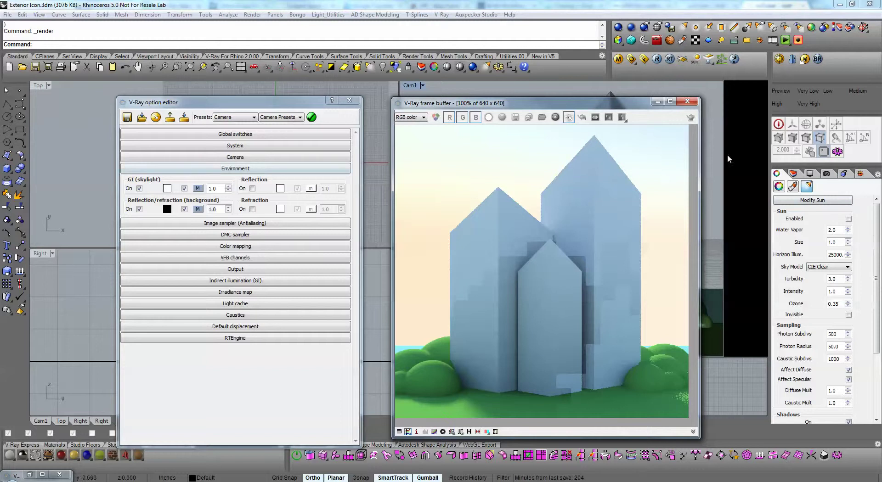
{"action": "left_click", "coordinate": [860, 173]}
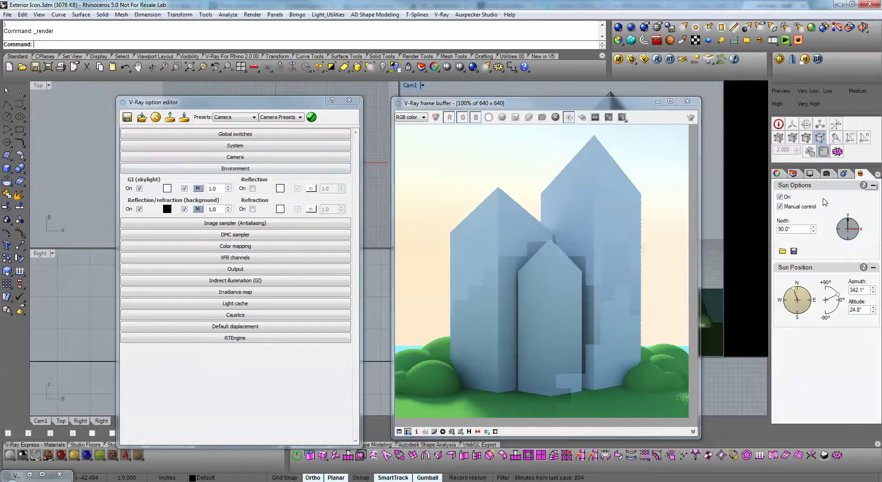
{"action": "left_click", "coordinate": [780, 197]}
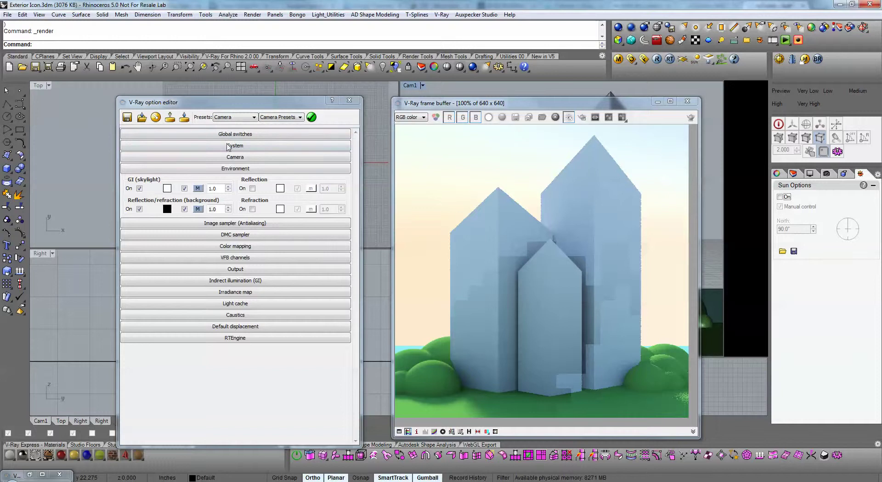
- Set the sky environment TexSky's sun back to Sun 1
{"action": "left_click", "coordinate": [198, 188]}
{"action": "left_click", "coordinate": [462, 111]}
{"action": "left_click", "coordinate": [455, 124]}
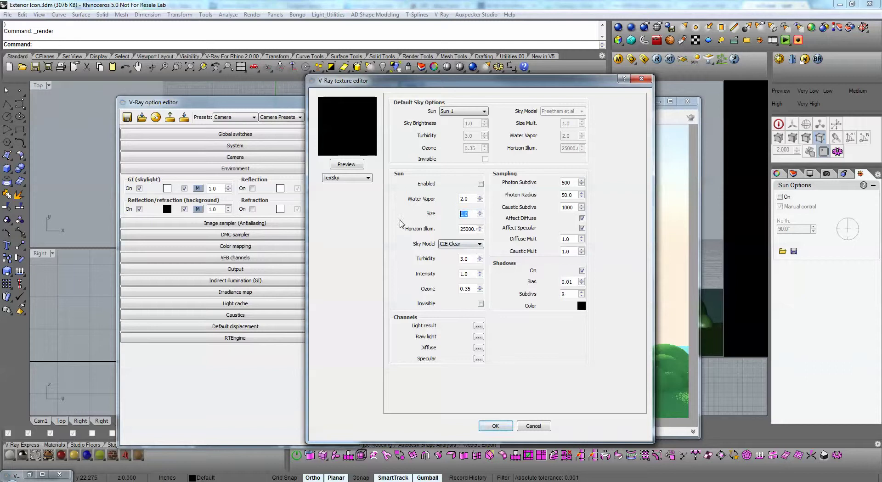
- Relink the TexSky sky texture to Sun 1 and close the V-Ray render options
{"action": "key", "text": "Return"}
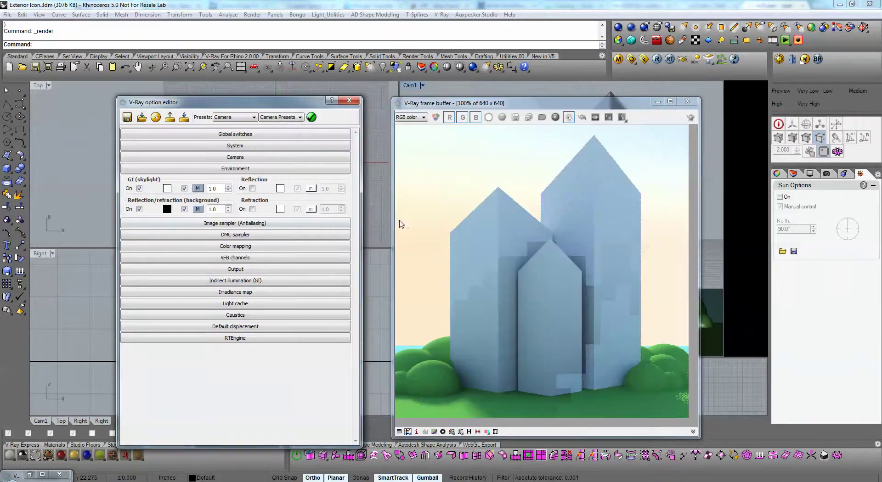
{"action": "left_click", "coordinate": [198, 209]}
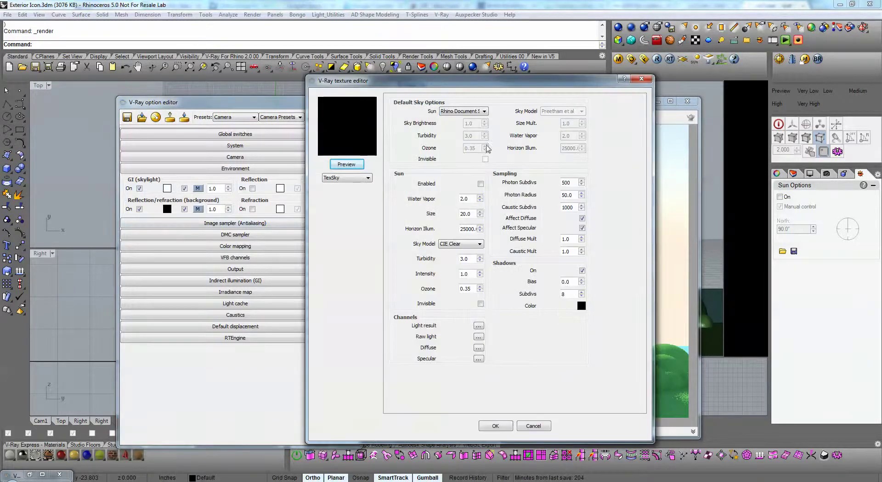
{"action": "left_click", "coordinate": [462, 113]}
{"action": "left_click", "coordinate": [448, 132]}
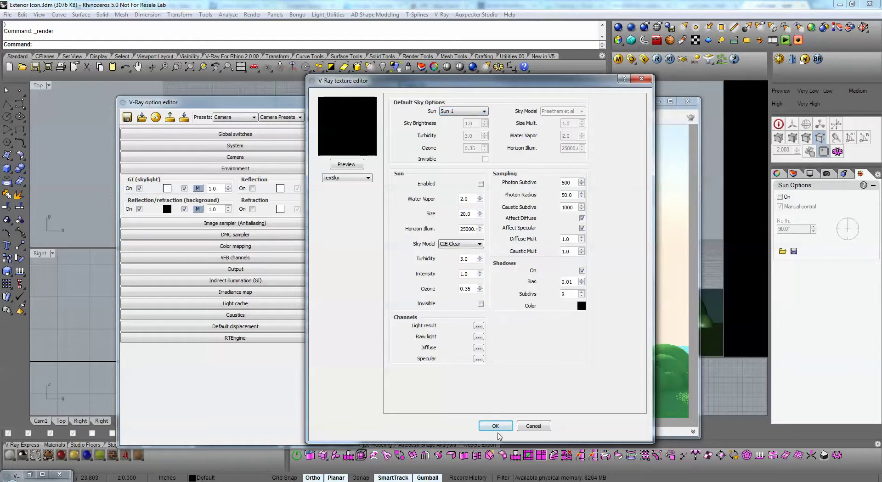
{"action": "left_click", "coordinate": [495, 426]}
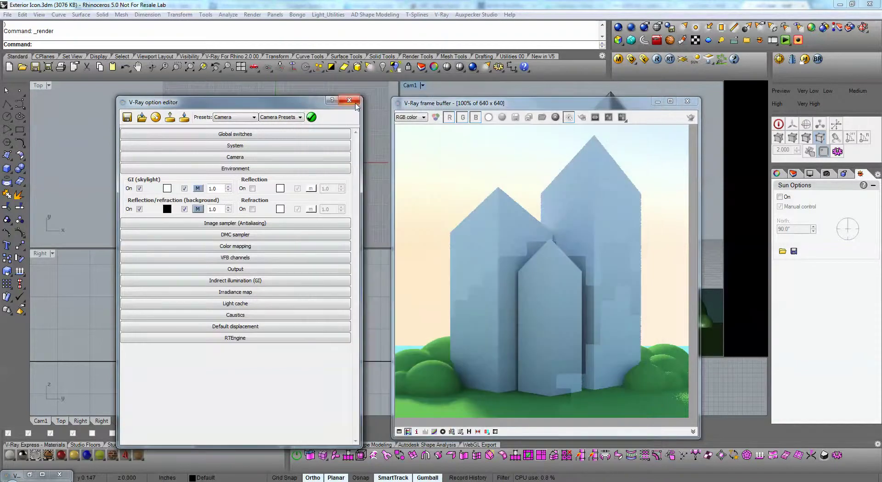
{"action": "left_click", "coordinate": [207, 206]}
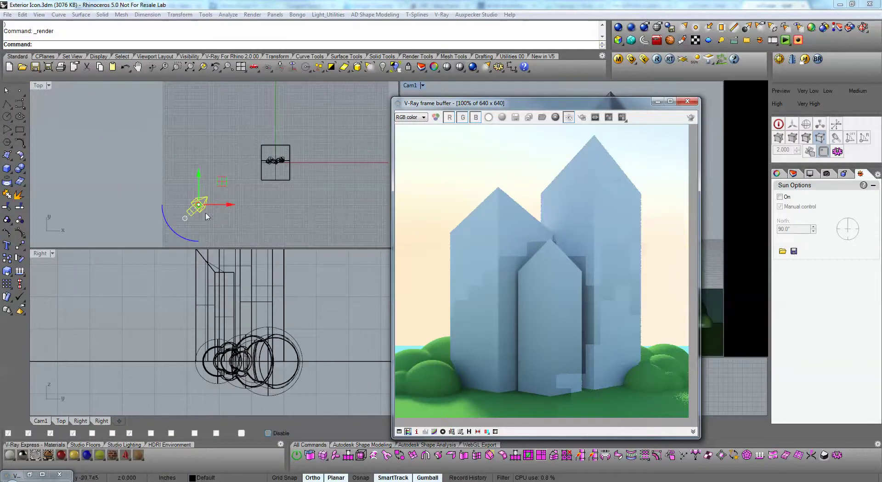
- Enable Sun 1 in its properties and close the V-Ray environment options
{"action": "left_click", "coordinate": [776, 173]}
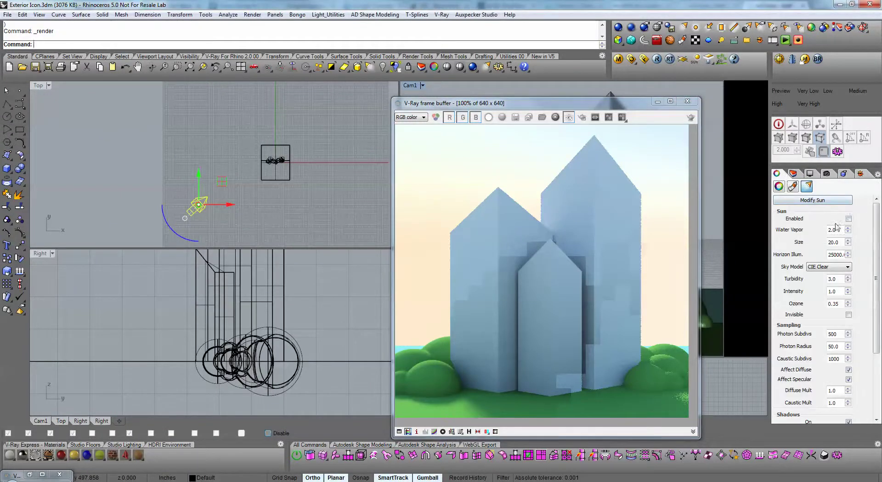
{"action": "left_click", "coordinate": [848, 219]}
{"action": "left_click", "coordinate": [631, 59]}
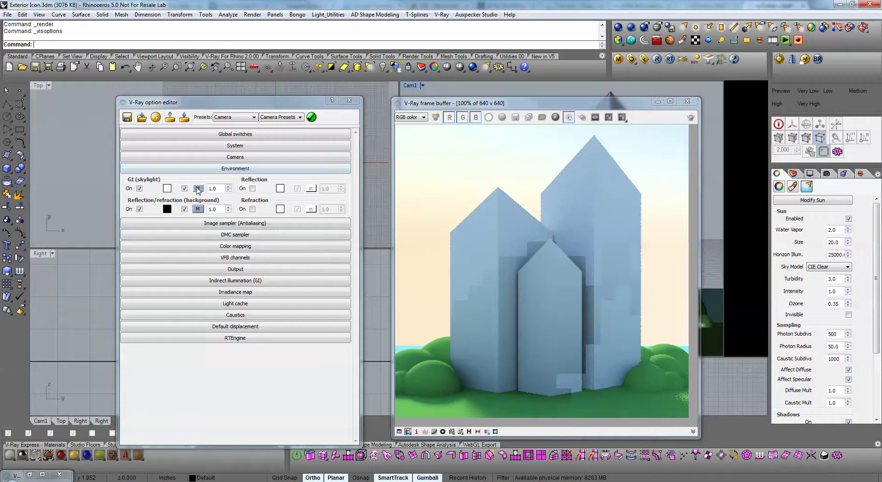
{"action": "left_click", "coordinate": [236, 169]}
{"action": "left_click", "coordinate": [348, 102]}
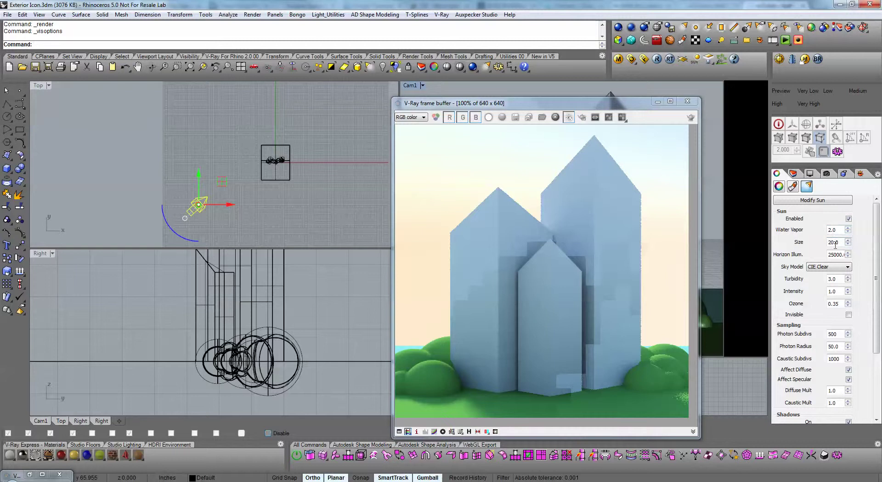
- Rotate the sun clockwise in the Top view with the gumball, then render the Cam1 view
{"action": "left_click", "coordinate": [166, 222]}
{"action": "left_click_drag", "start_coordinate": [167, 222], "coordinate": [157, 181]}
{"action": "key", "text": "F8"}
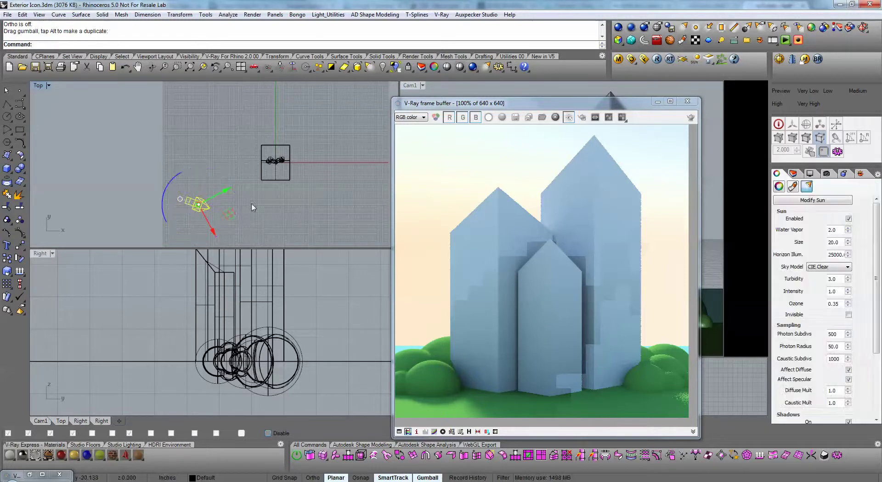
{"action": "left_click_drag", "start_coordinate": [167, 186], "coordinate": [177, 173]}
{"action": "left_click", "coordinate": [409, 90]}
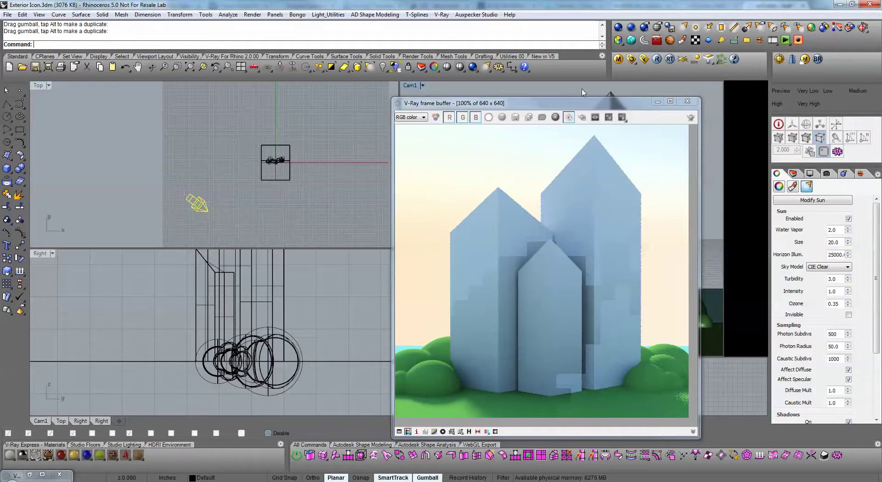
{"action": "left_click", "coordinate": [657, 60]}
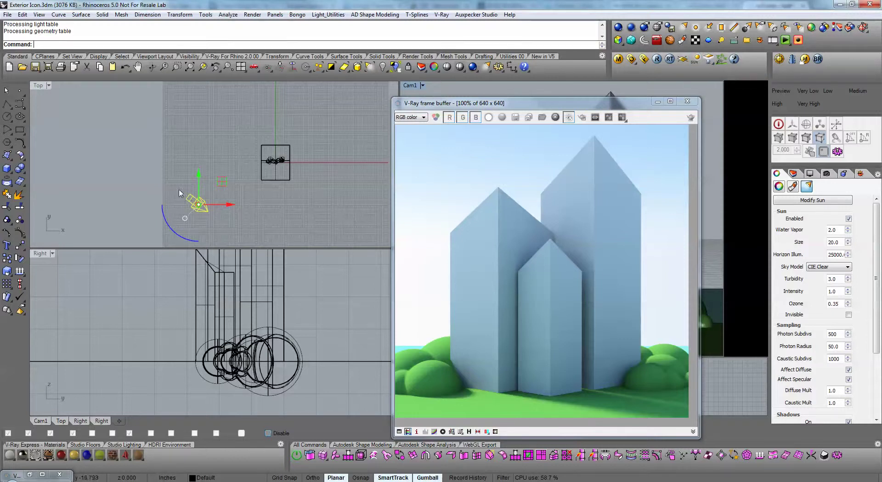
- After the render completes, show the Sun options page in the right panel
{"action": "left_click", "coordinate": [861, 174]}
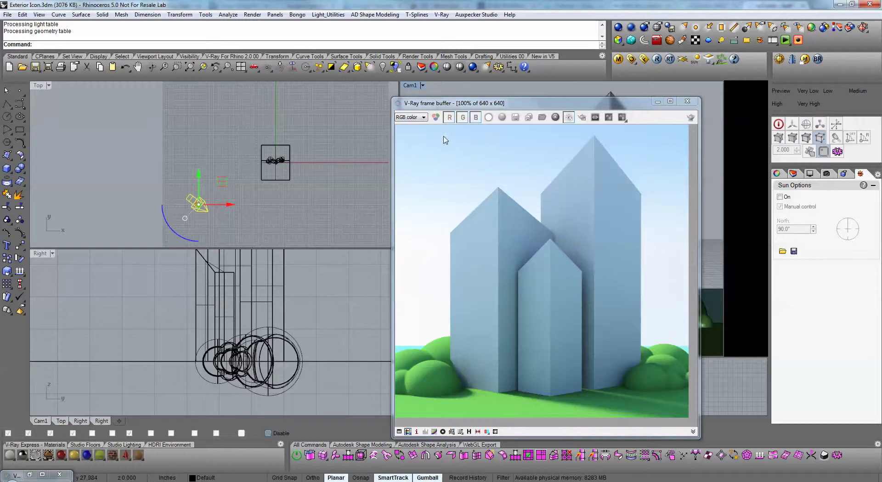
- Change Sun 1's size to 1.0 and store the current 640×640 render in render history
{"action": "left_click_drag", "start_coordinate": [474, 107], "coordinate": [302, 96]}
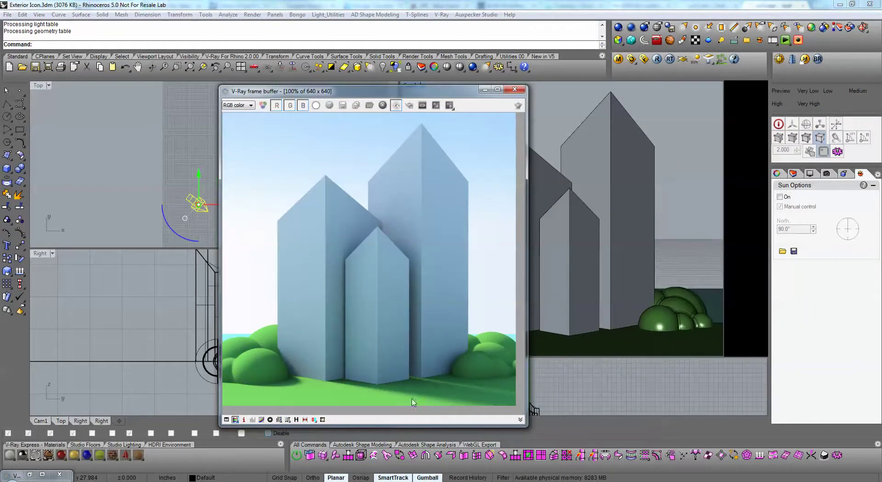
{"action": "left_click", "coordinate": [781, 175]}
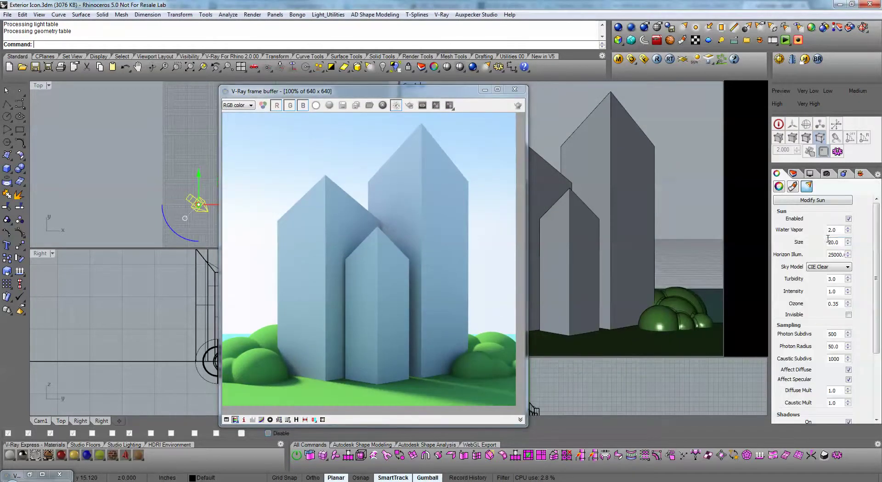
{"action": "key", "text": "Return"}
{"action": "left_click", "coordinate": [295, 420]}
{"action": "left_click", "coordinate": [101, 87]}
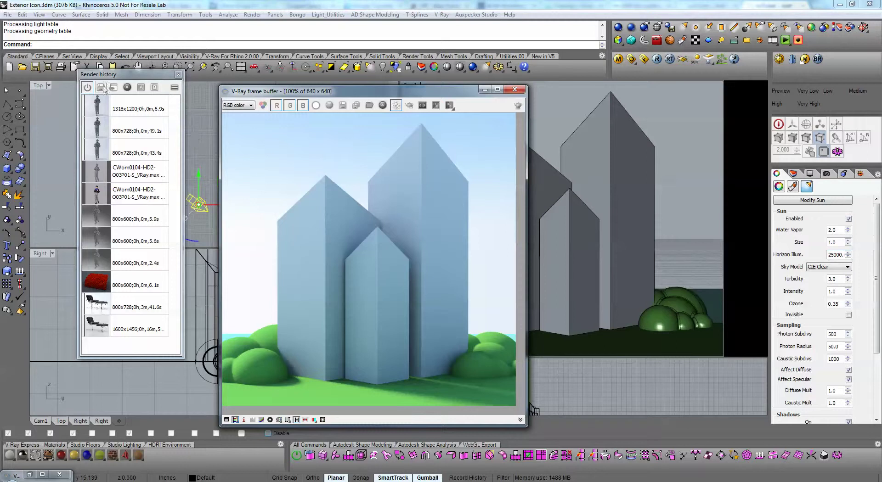
- Render with the size-1.0 sun and A/B-compare it against the stored earlier render as image B
{"action": "left_click", "coordinate": [656, 59]}
{"action": "left_click", "coordinate": [656, 60]}
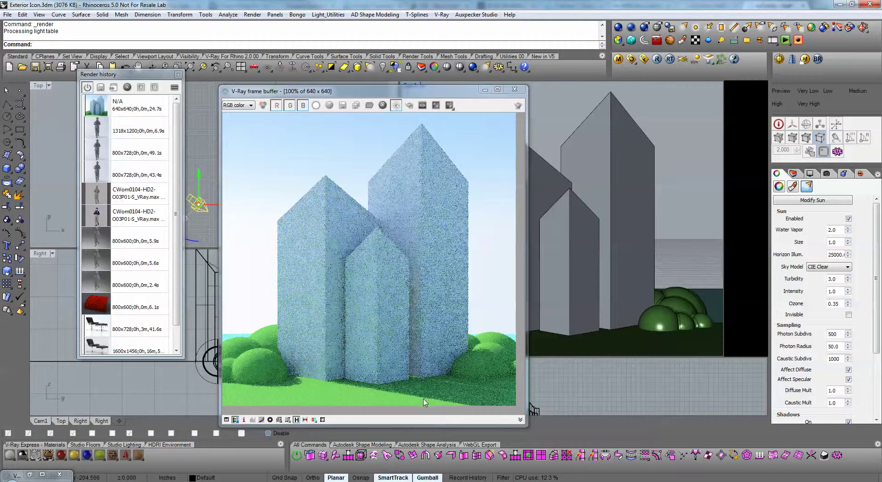
{"action": "left_click", "coordinate": [131, 115]}
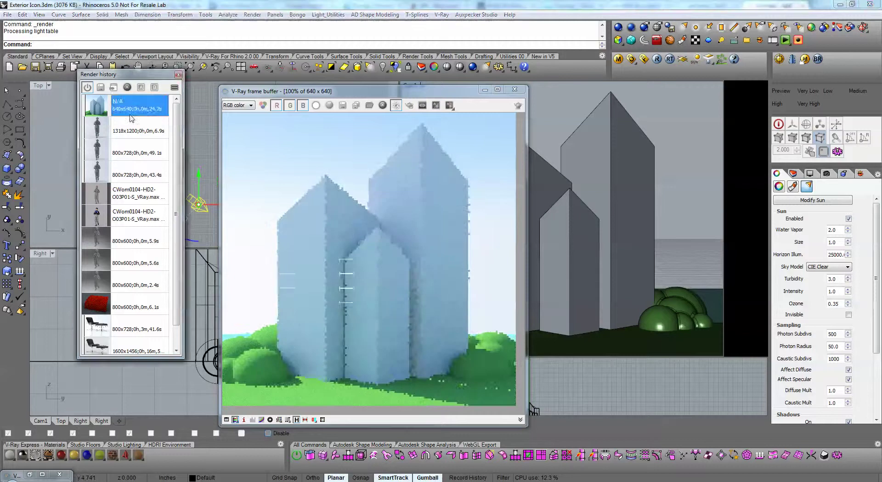
{"action": "left_click", "coordinate": [154, 87]}
{"action": "left_click_drag", "start_coordinate": [374, 342], "coordinate": [432, 352]}
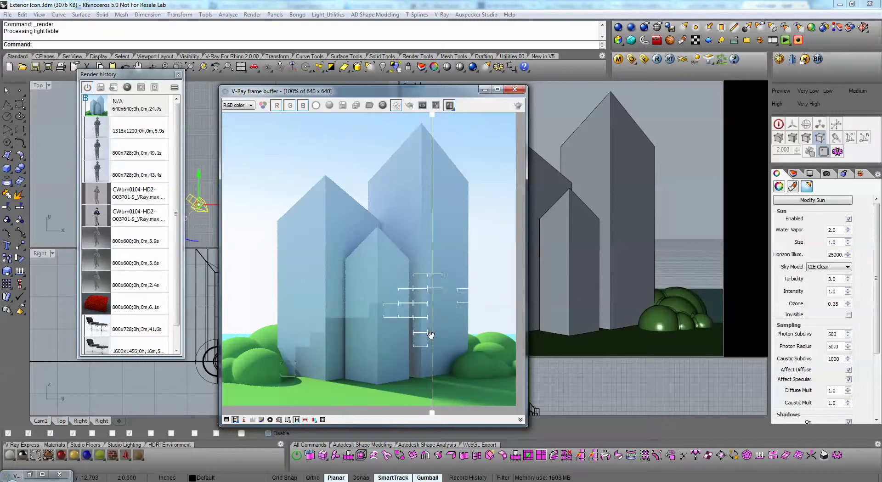
{"action": "left_click_drag", "start_coordinate": [440, 338], "coordinate": [379, 370]}
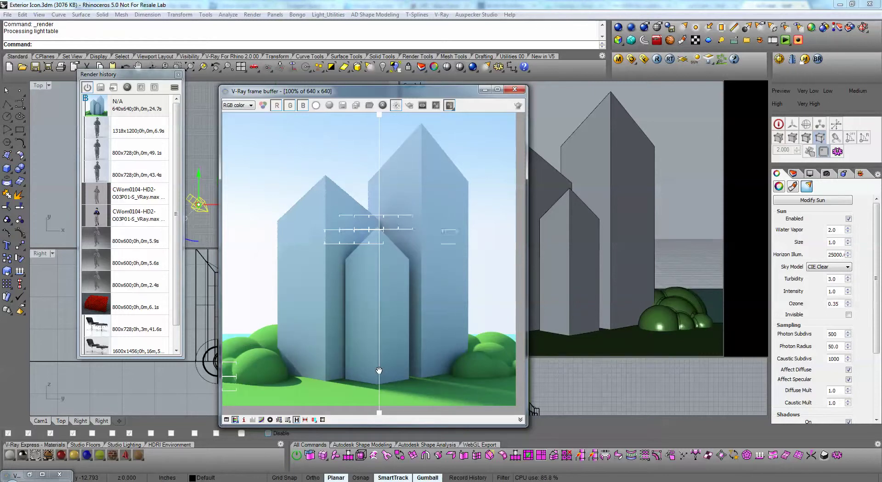